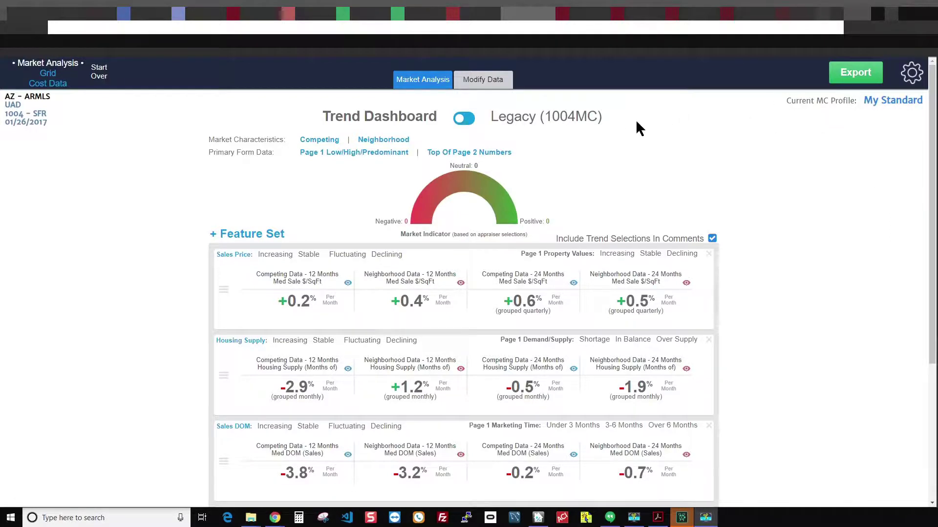
- Toggle between the Legacy (1004MC) tables view and the Trend Dashboard view
{"action": "left_click", "coordinate": [473, 121]}
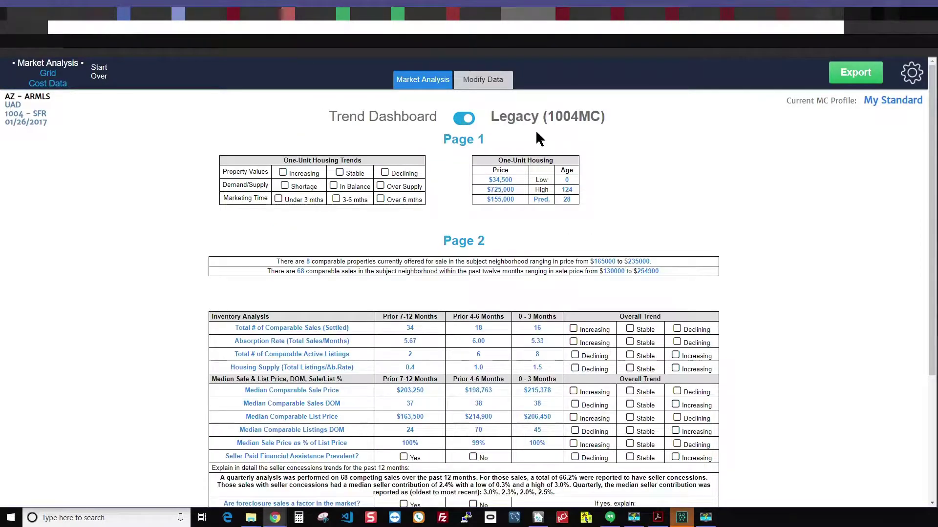
{"action": "left_click", "coordinate": [462, 119]}
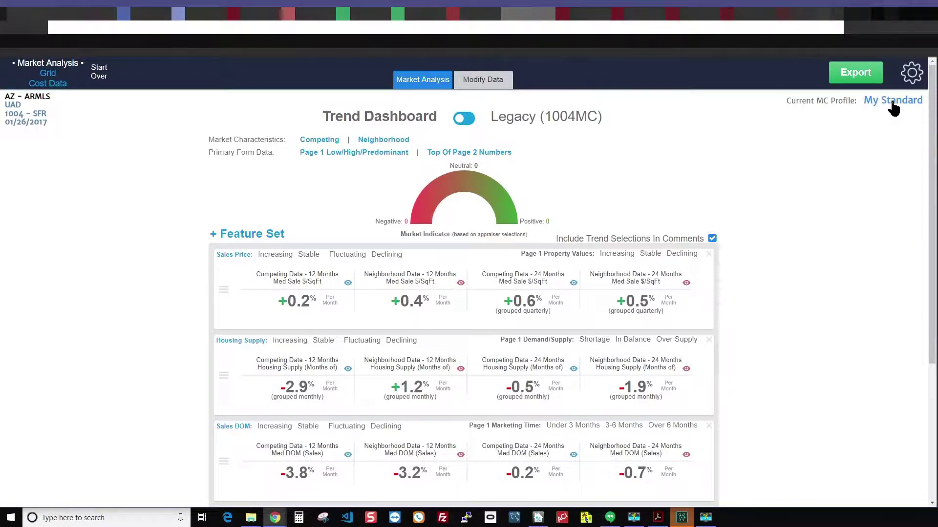
{"action": "left_click", "coordinate": [470, 120]}
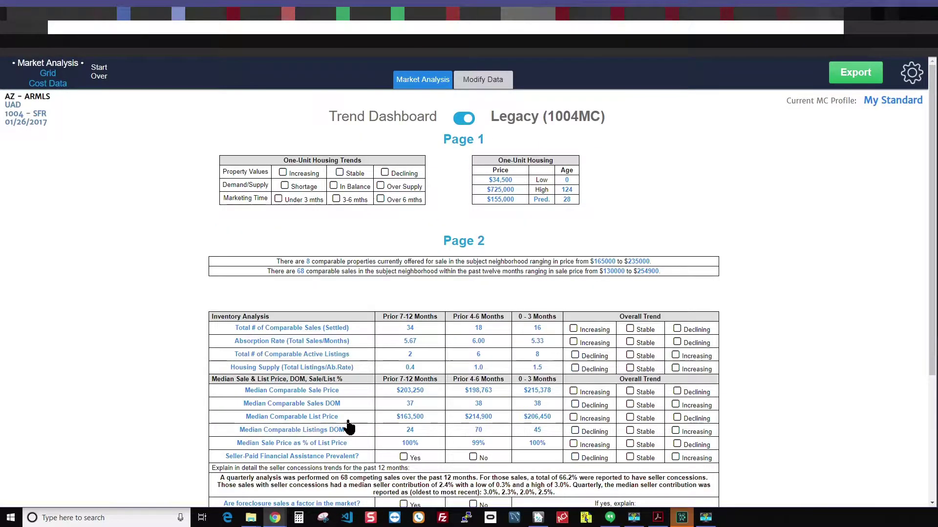
{"action": "left_click", "coordinate": [460, 119]}
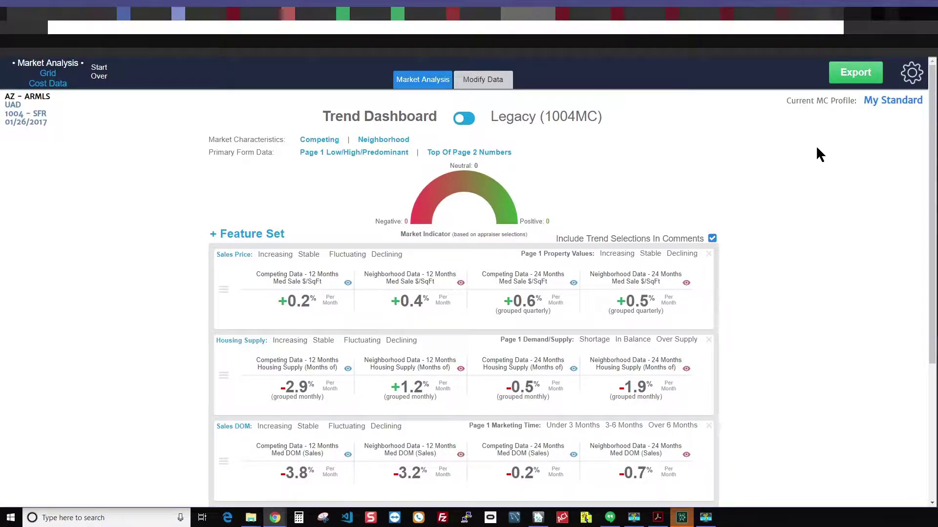
{"action": "mouse_move", "coordinate": [278, 320]}
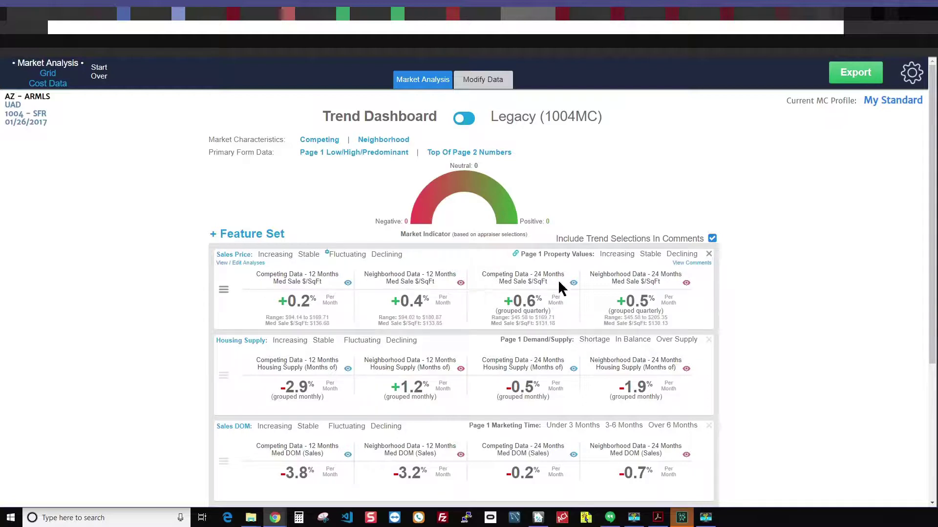
{"action": "mouse_move", "coordinate": [462, 289]}
{"action": "scroll", "coordinate": [277, 322], "scroll_direction": "down", "scroll_amount": 1}
{"action": "scroll", "coordinate": [273, 259], "scroll_direction": "up", "scroll_amount": 1}
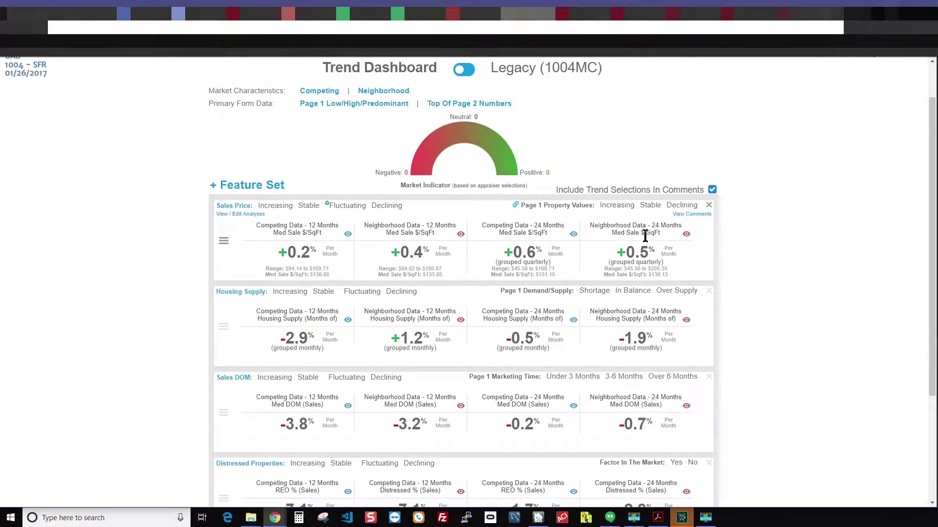
- Open the Sales Price analysis editor and stay in it after cancelling an exit
{"action": "left_click", "coordinate": [241, 214]}
{"action": "mouse_move", "coordinate": [377, 346]}
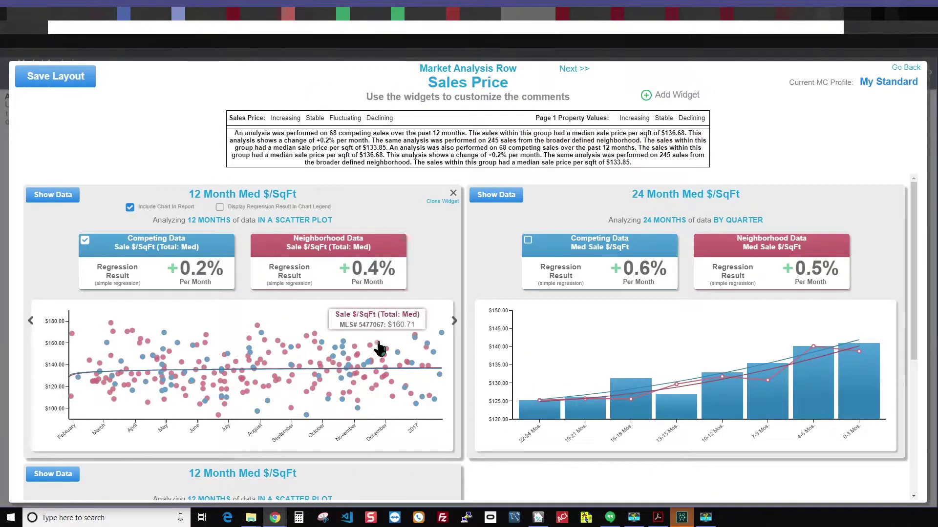
{"action": "scroll", "coordinate": [378, 349], "scroll_direction": "down", "scroll_amount": 3}
{"action": "scroll", "coordinate": [462, 316], "scroll_direction": "up", "scroll_amount": 1}
{"action": "scroll", "coordinate": [462, 316], "scroll_direction": "up", "scroll_amount": 3}
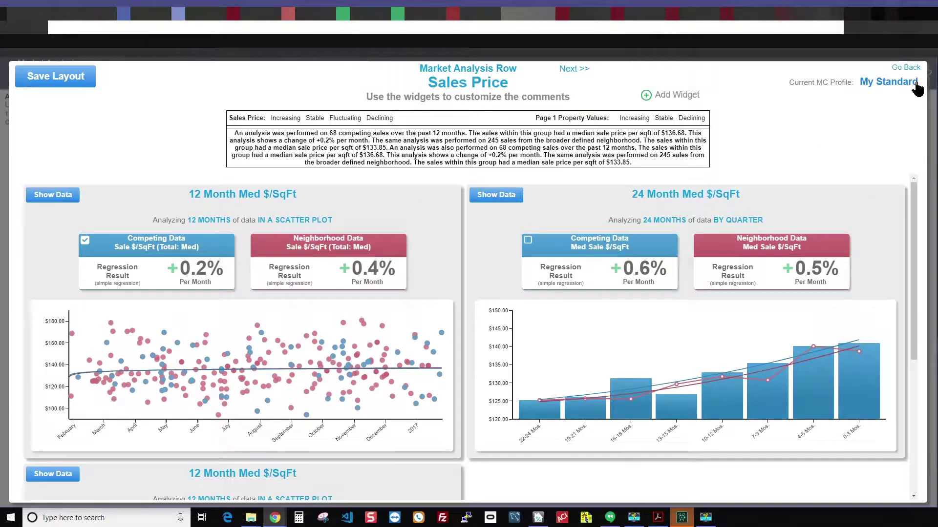
{"action": "left_click", "coordinate": [911, 68]}
{"action": "left_click", "coordinate": [497, 205]}
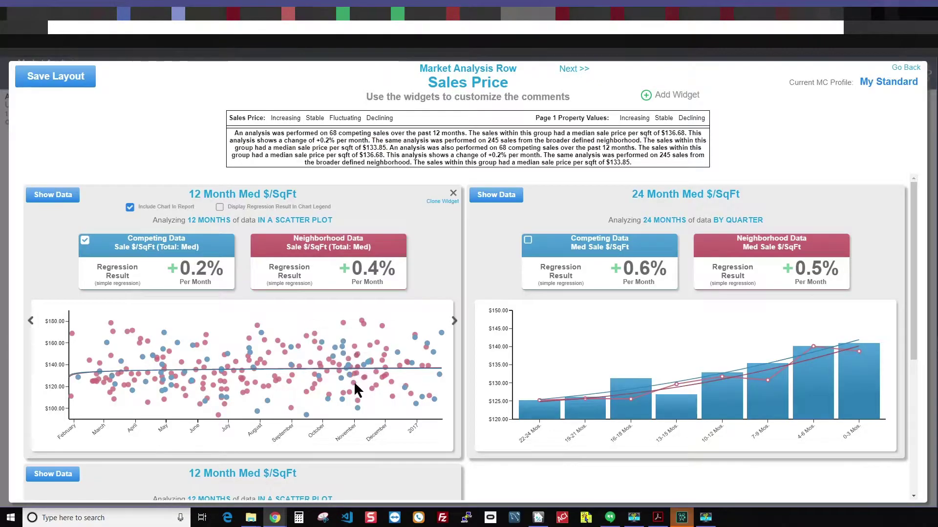
{"action": "scroll", "coordinate": [426, 418], "scroll_direction": "down", "scroll_amount": 3}
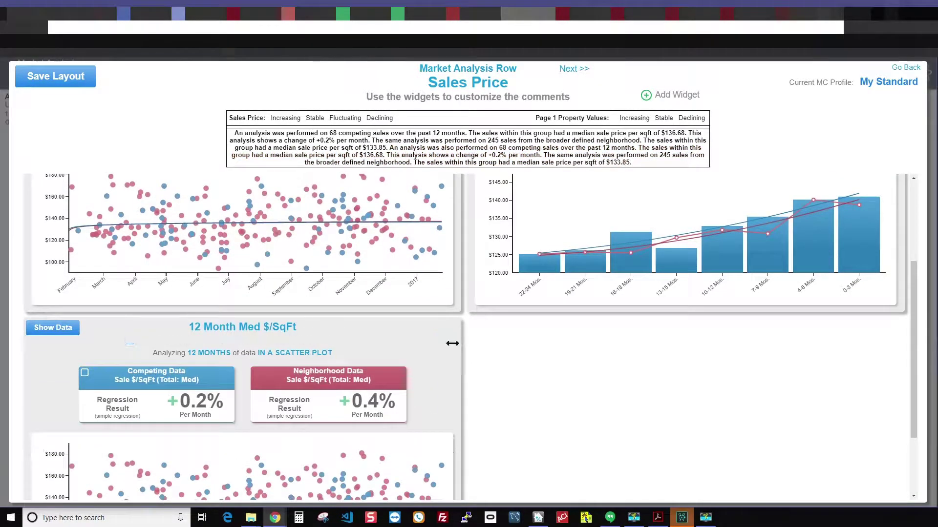
- Clone the 12 Month Med $/SqFt widget, delete the extra 12 Month widgets, and save the layout
{"action": "left_click", "coordinate": [446, 335]}
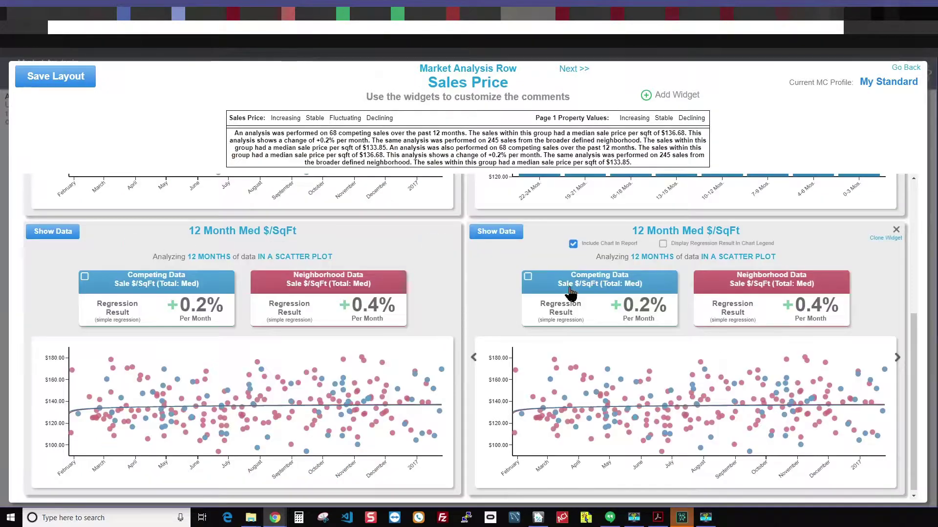
{"action": "scroll", "coordinate": [446, 350], "scroll_direction": "up", "scroll_amount": 5}
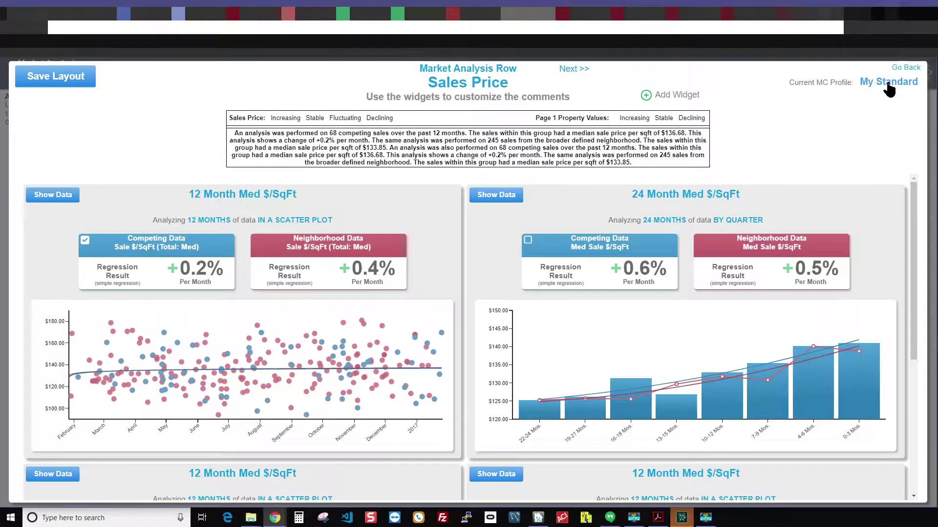
{"action": "scroll", "coordinate": [796, 220], "scroll_direction": "down", "scroll_amount": 5}
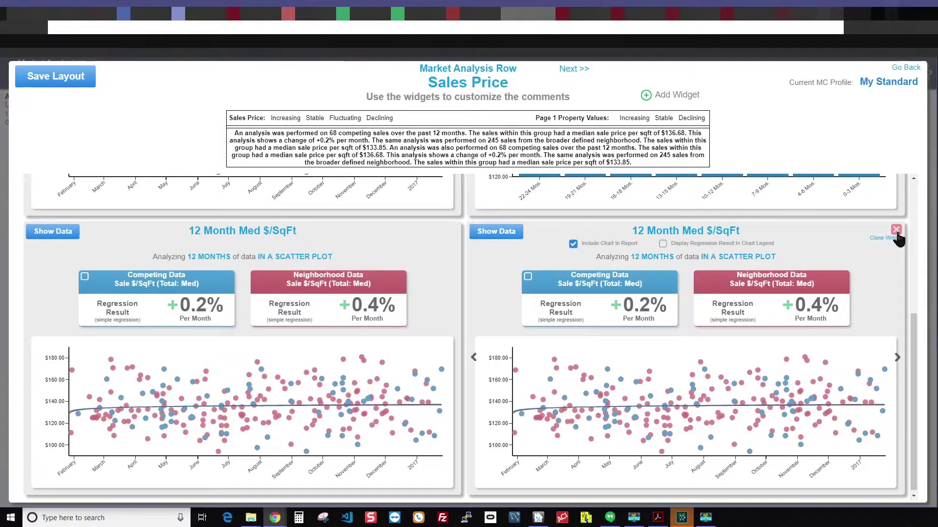
{"action": "left_click", "coordinate": [898, 230]}
{"action": "left_click", "coordinate": [438, 206]}
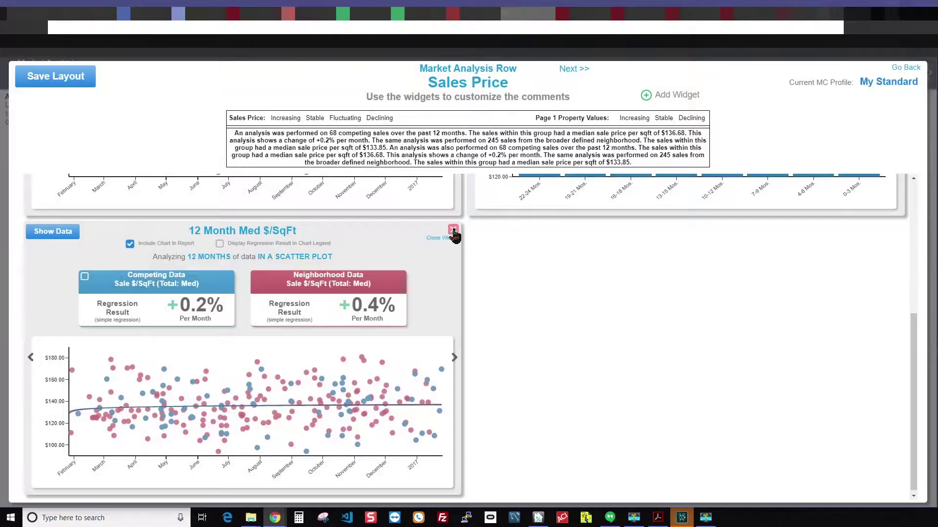
{"action": "left_click", "coordinate": [453, 234]}
{"action": "left_click", "coordinate": [458, 210]}
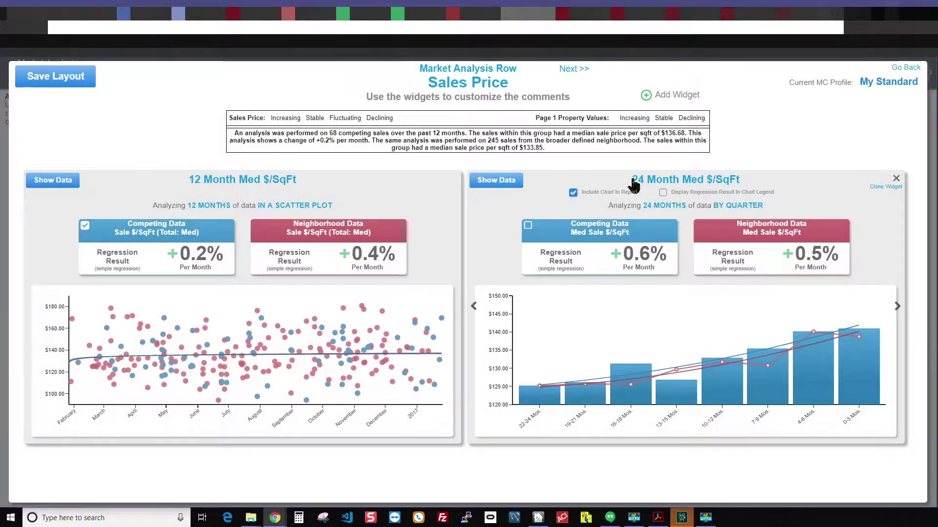
{"action": "left_click", "coordinate": [36, 78]}
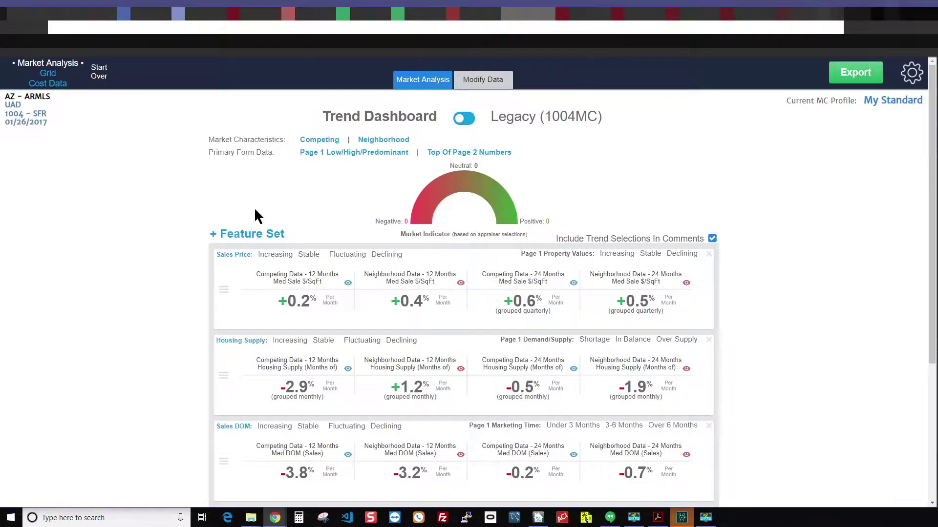
{"action": "mouse_move", "coordinate": [703, 367]}
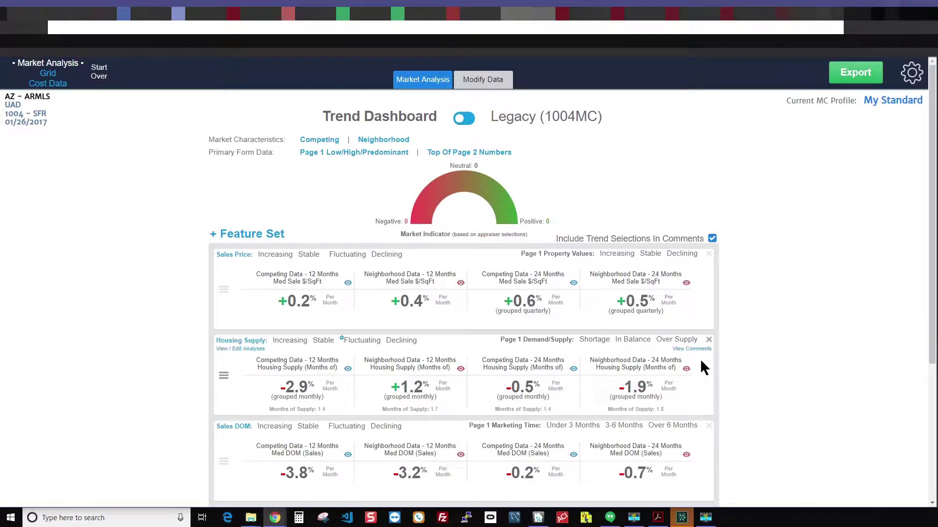
- Scroll down and back up through the Trend Dashboard cards
{"action": "scroll", "coordinate": [706, 368], "scroll_direction": "down", "scroll_amount": 2}
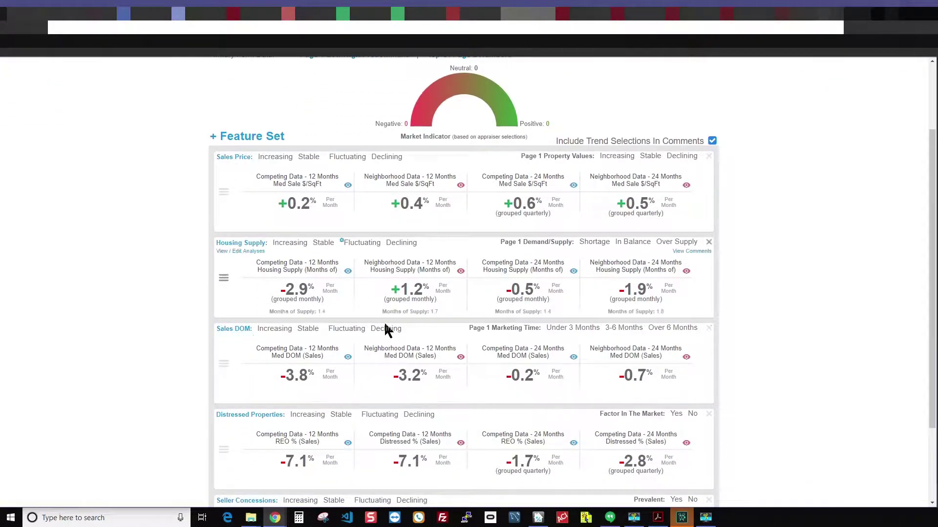
{"action": "scroll", "coordinate": [386, 329], "scroll_direction": "down", "scroll_amount": 2}
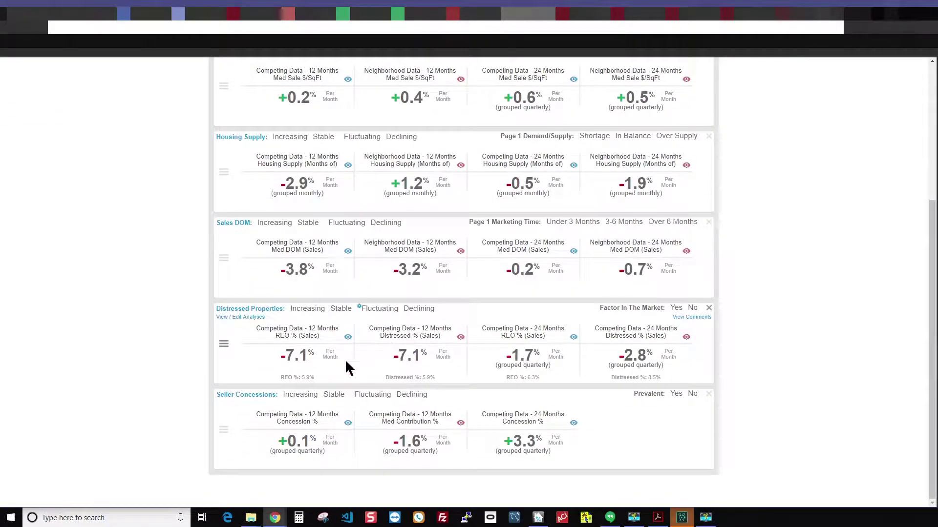
{"action": "mouse_move", "coordinate": [245, 345]}
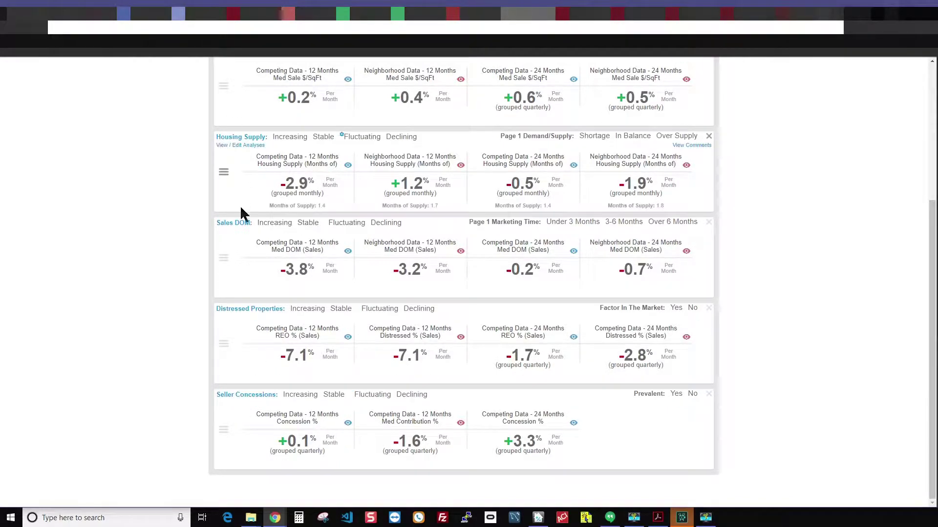
{"action": "mouse_move", "coordinate": [249, 454]}
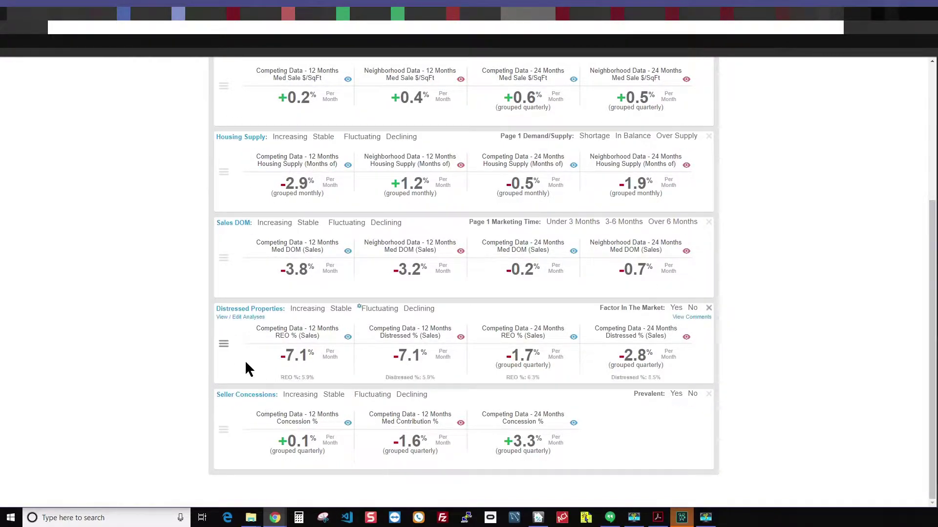
{"action": "scroll", "coordinate": [363, 335], "scroll_direction": "up", "scroll_amount": 1}
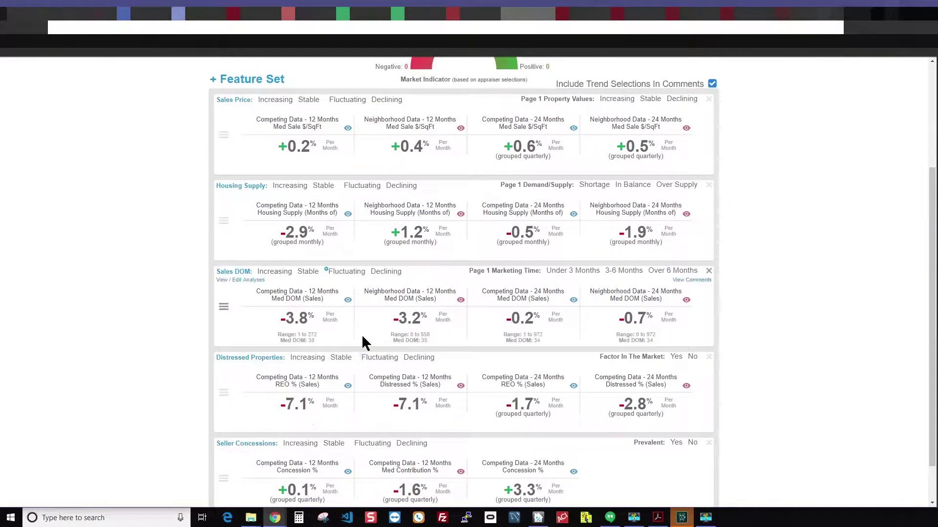
{"action": "scroll", "coordinate": [354, 335], "scroll_direction": "up", "scroll_amount": 3}
- Add a Price Ratio feature set card and scroll to it at the dashboard bottom
{"action": "left_click", "coordinate": [251, 236]}
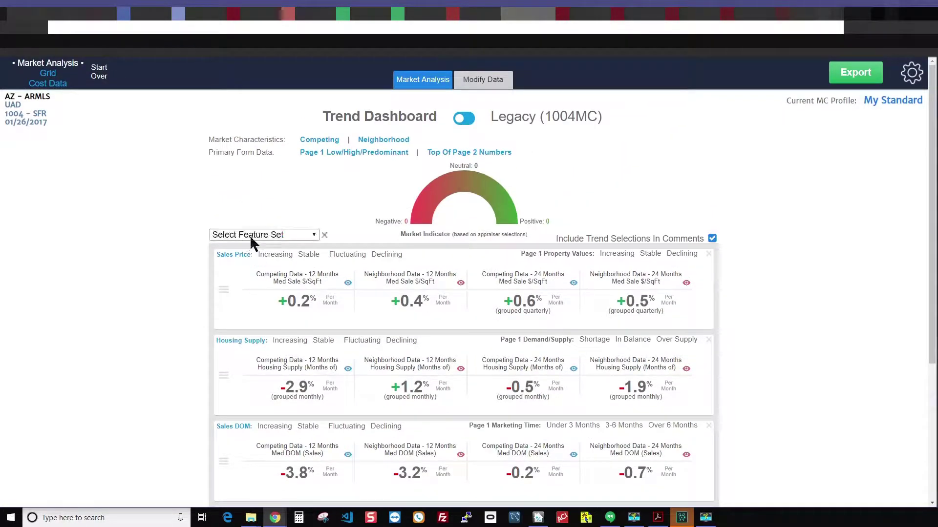
{"action": "left_click", "coordinate": [249, 259]}
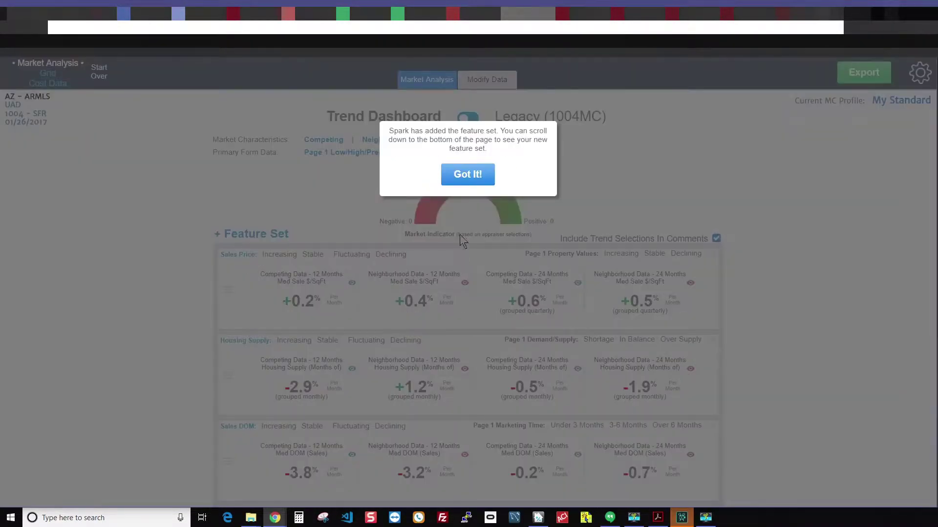
{"action": "left_click", "coordinate": [469, 175]}
{"action": "scroll", "coordinate": [477, 292], "scroll_direction": "down", "scroll_amount": 4}
{"action": "scroll", "coordinate": [297, 403], "scroll_direction": "down", "scroll_amount": 1}
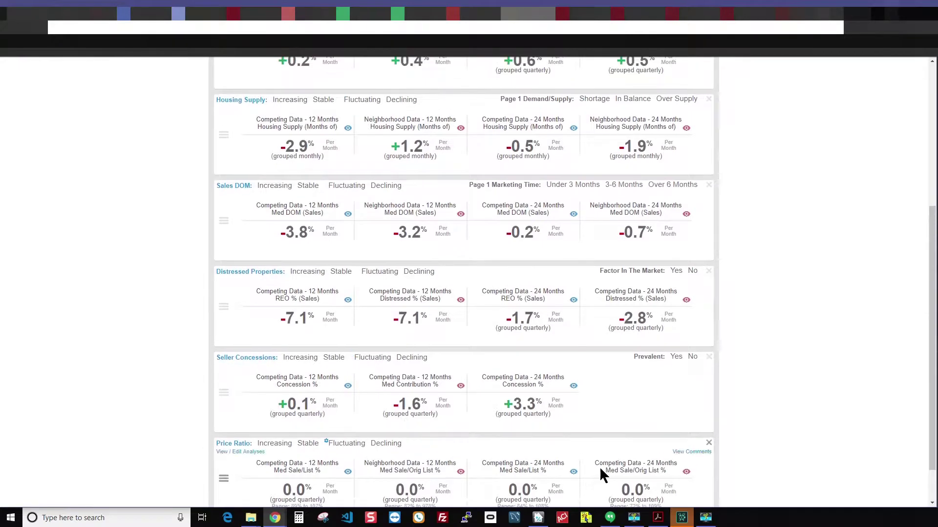
{"action": "scroll", "coordinate": [821, 161], "scroll_direction": "up", "scroll_amount": 5}
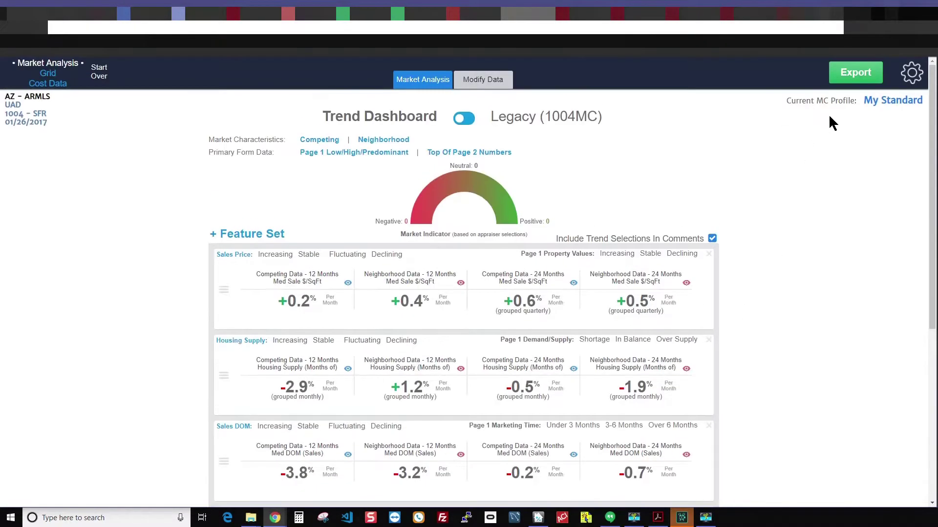
{"action": "scroll", "coordinate": [629, 257], "scroll_direction": "down", "scroll_amount": 2}
{"action": "scroll", "coordinate": [629, 257], "scroll_direction": "down", "scroll_amount": 4}
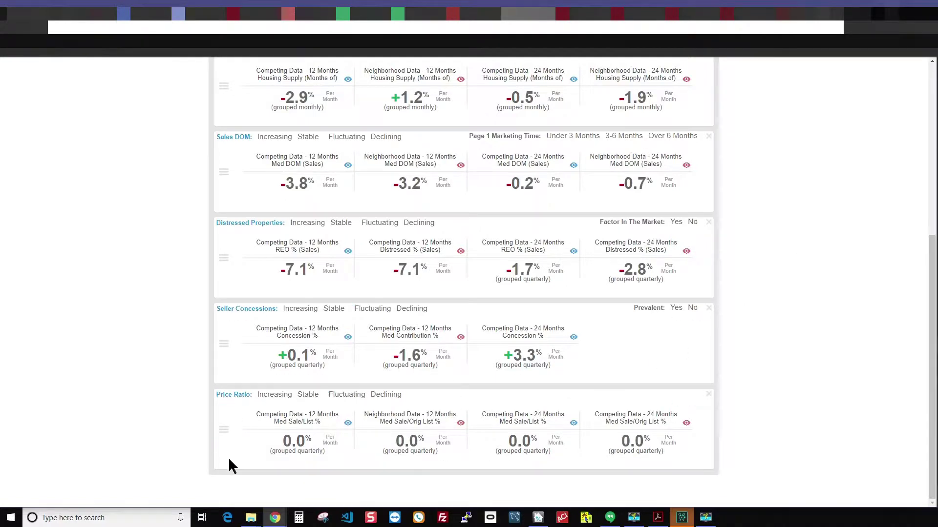
{"action": "mouse_move", "coordinate": [239, 441]}
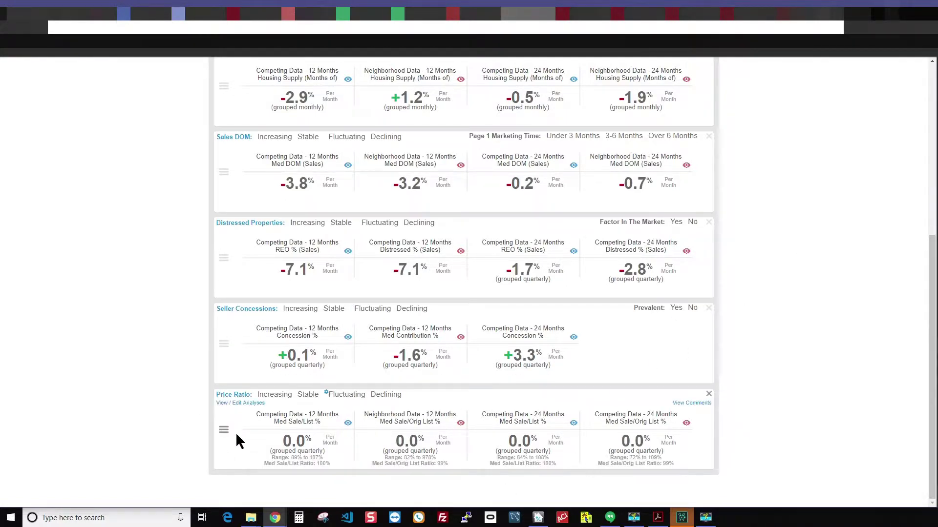
- Drag the Price Ratio card up, directly above the Distressed Properties card
{"action": "left_click_drag", "start_coordinate": [223, 431], "coordinate": [239, 250]}
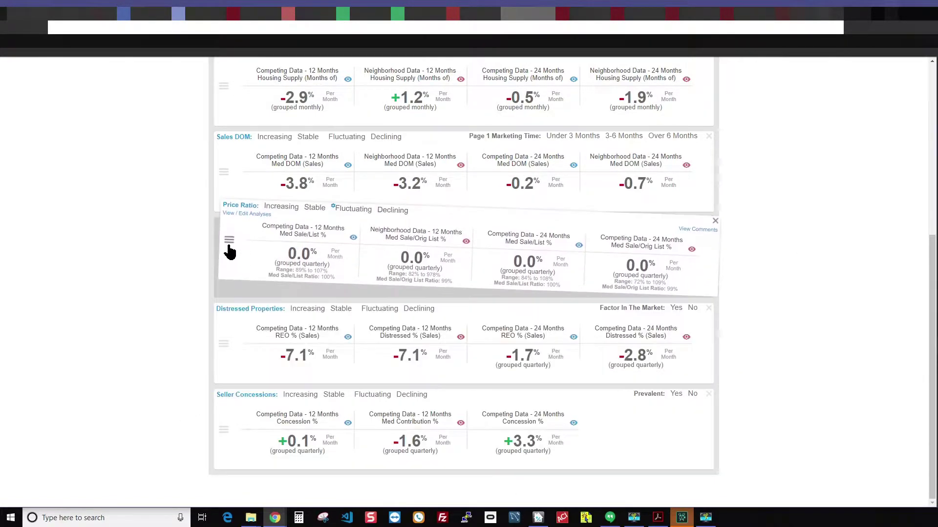
{"action": "mouse_move", "coordinate": [463, 343]}
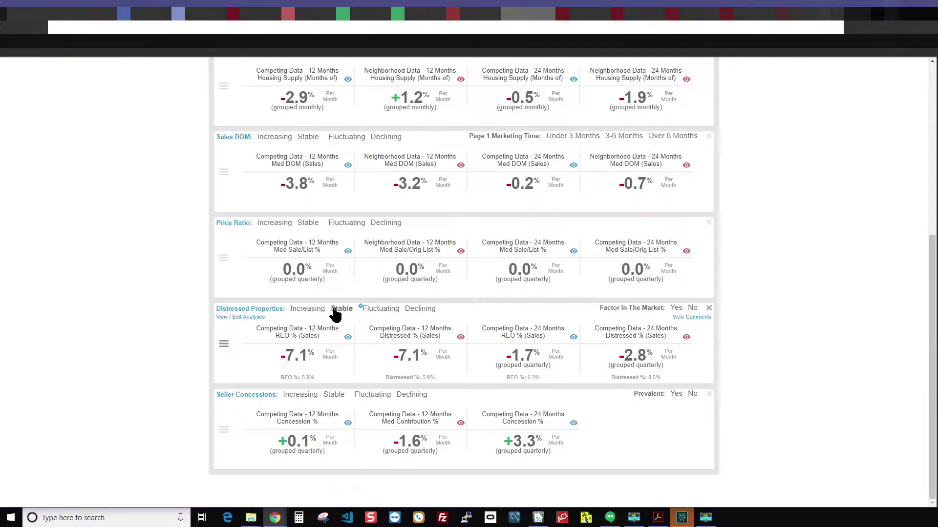
{"action": "scroll", "coordinate": [337, 315], "scroll_direction": "up", "scroll_amount": 1}
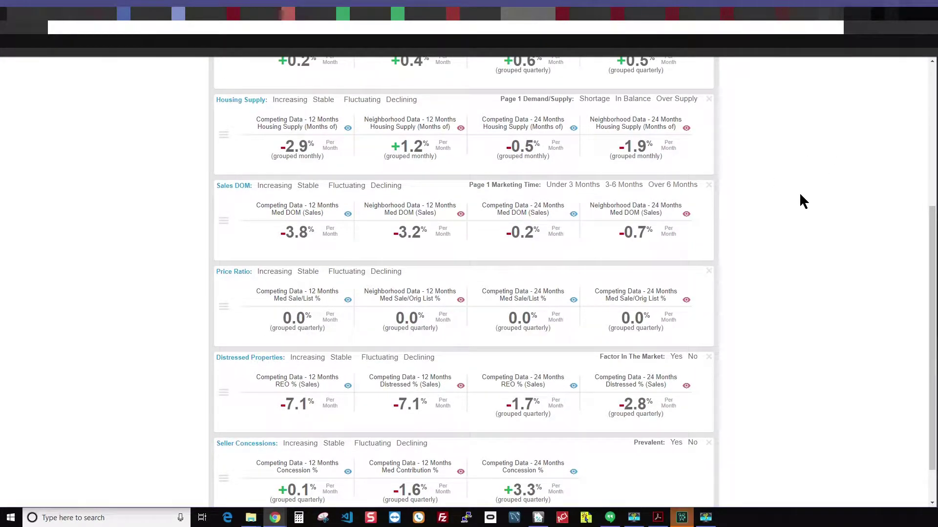
{"action": "scroll", "coordinate": [782, 203], "scroll_direction": "up", "scroll_amount": 5}
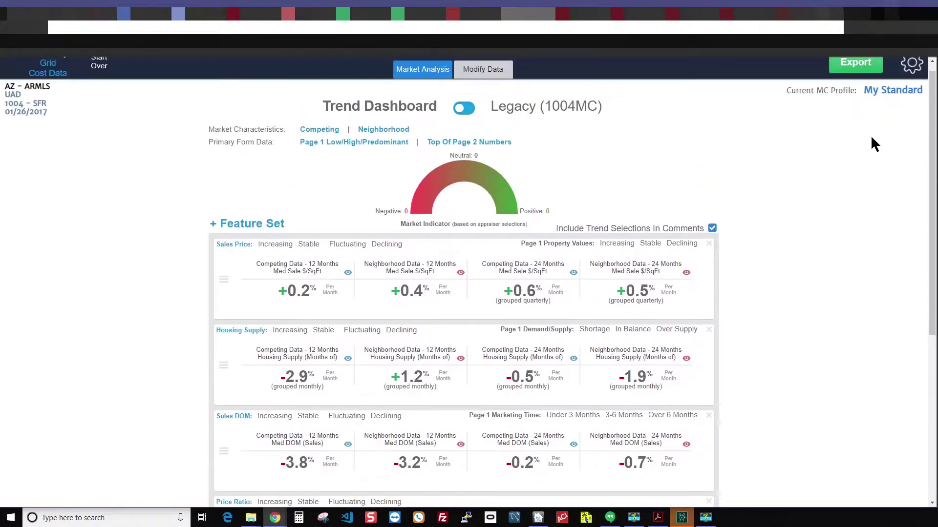
{"action": "scroll", "coordinate": [805, 182], "scroll_direction": "down", "scroll_amount": 5}
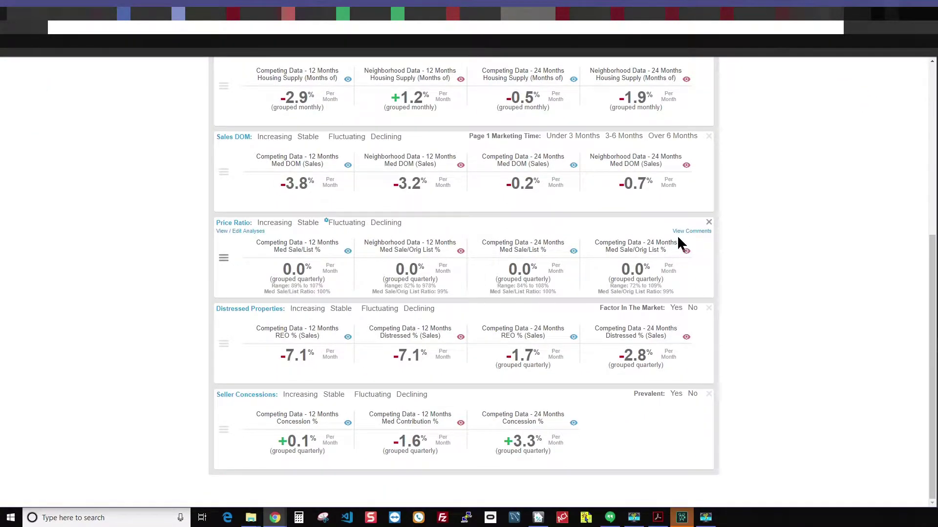
{"action": "scroll", "coordinate": [539, 283], "scroll_direction": "up", "scroll_amount": 5}
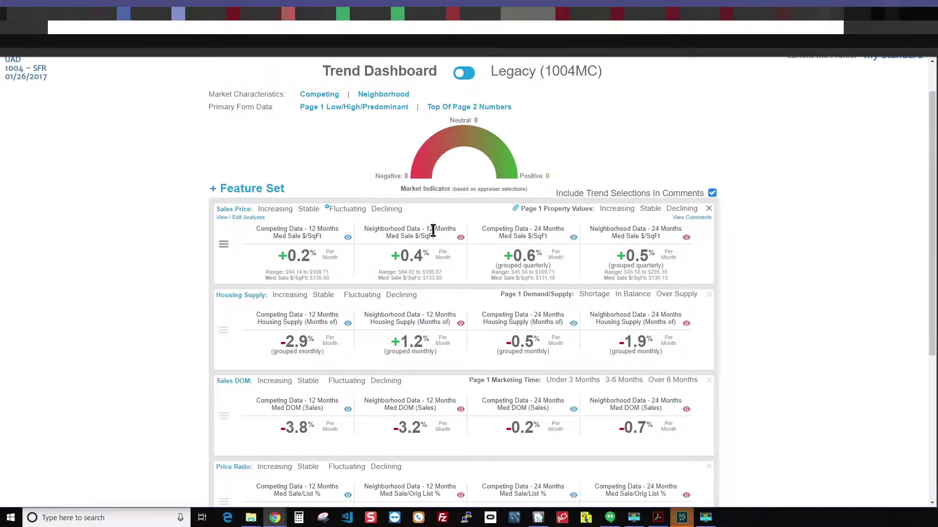
- Open the Select Profile list from the 'My Standard' current MC profile link
{"action": "scroll", "coordinate": [771, 268], "scroll_direction": "up", "scroll_amount": 1}
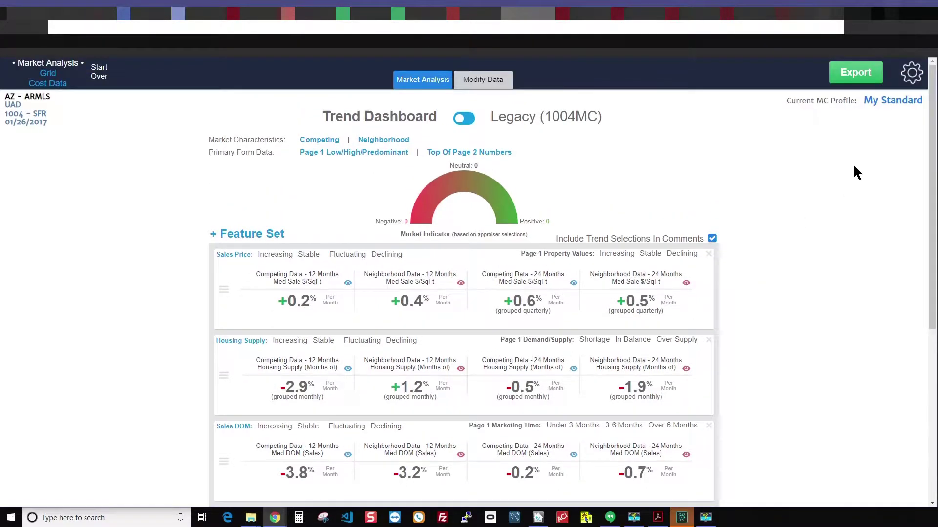
{"action": "left_click", "coordinate": [889, 102]}
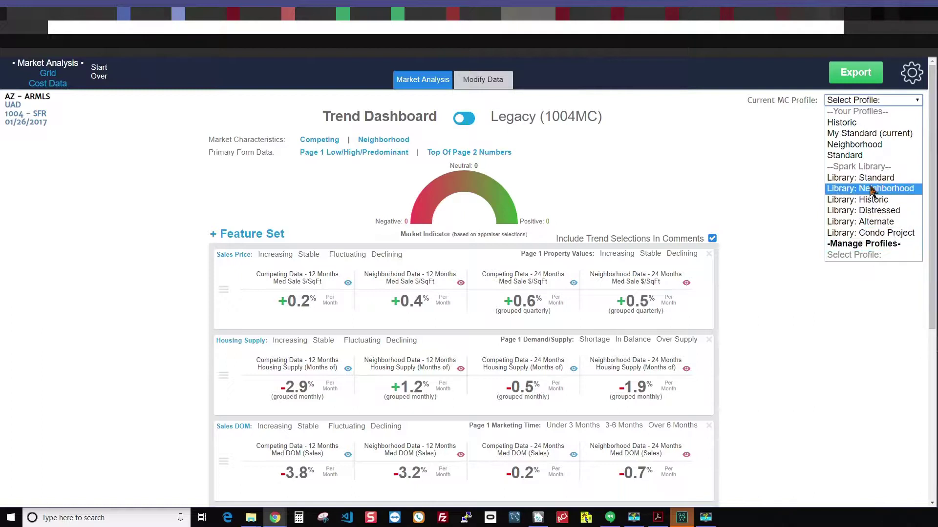
- Make Library: Alternate the current profile and reselect a profile to reprocess the dashboard data
{"action": "left_click", "coordinate": [873, 223]}
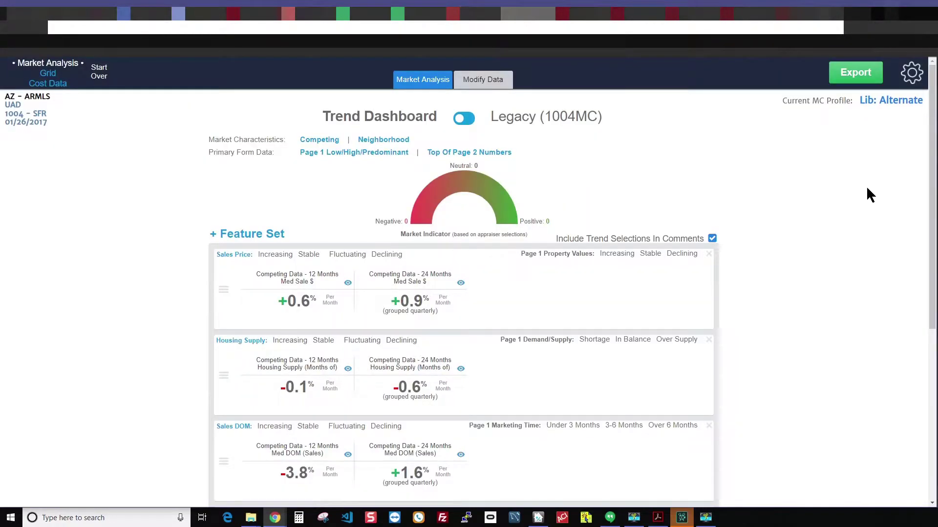
{"action": "left_click", "coordinate": [886, 100]}
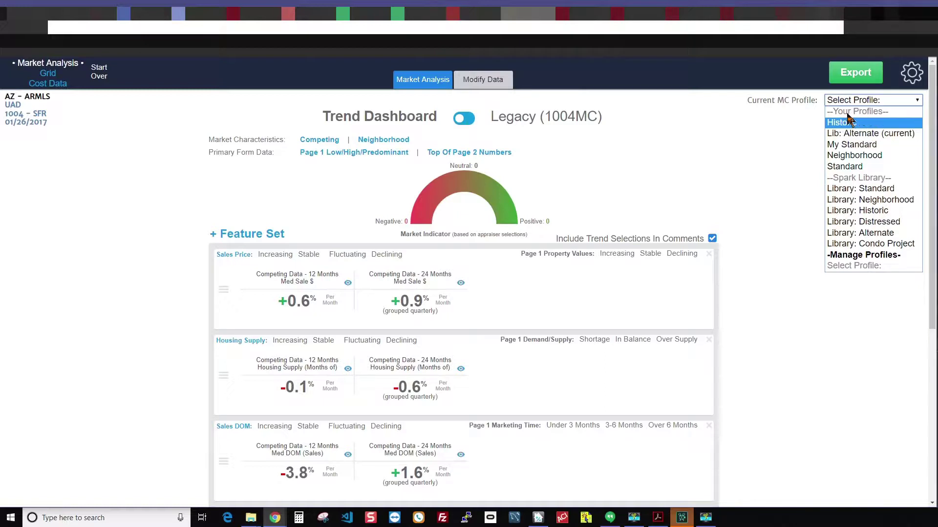
{"action": "left_click", "coordinate": [860, 135]}
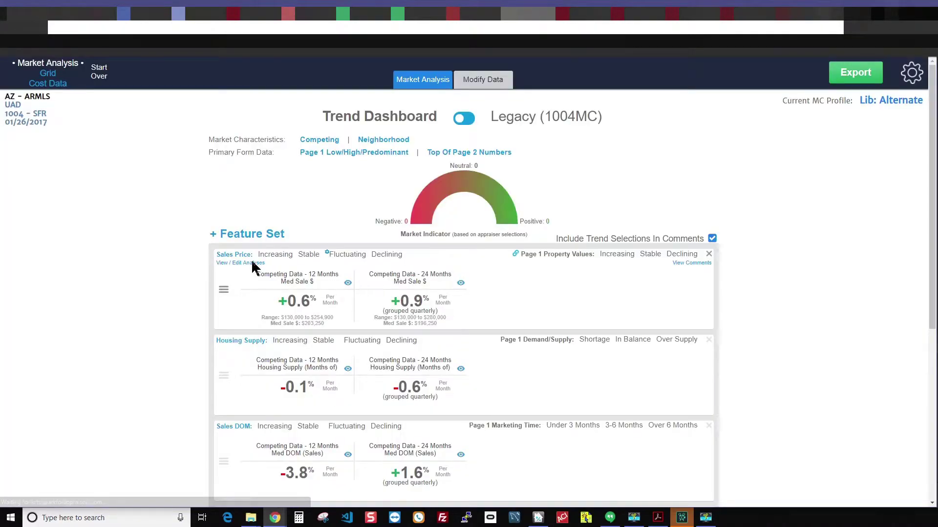
{"action": "left_click", "coordinate": [238, 263]}
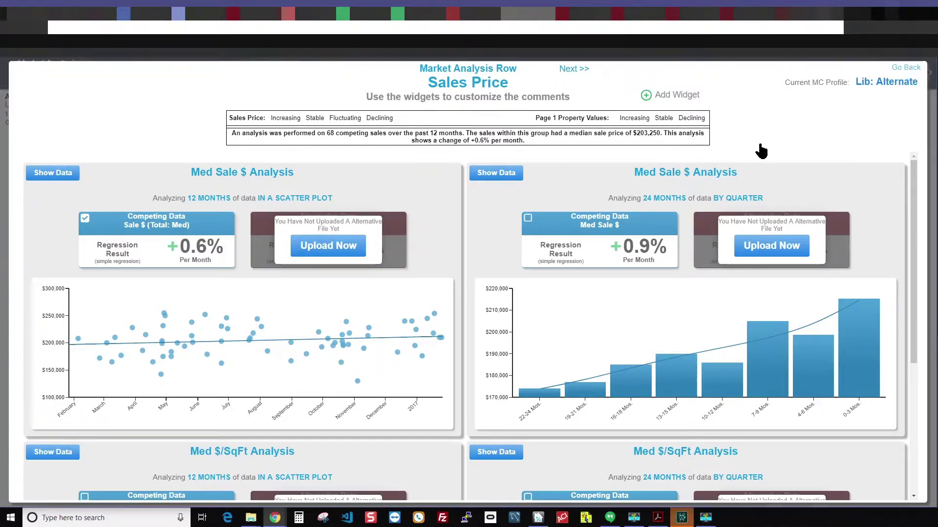
{"action": "left_click", "coordinate": [560, 150]}
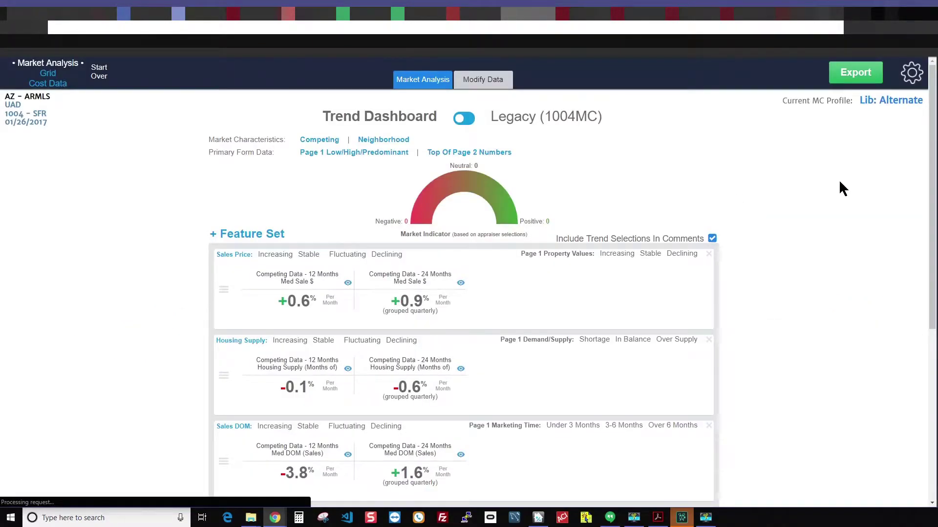
{"action": "left_click", "coordinate": [904, 101]}
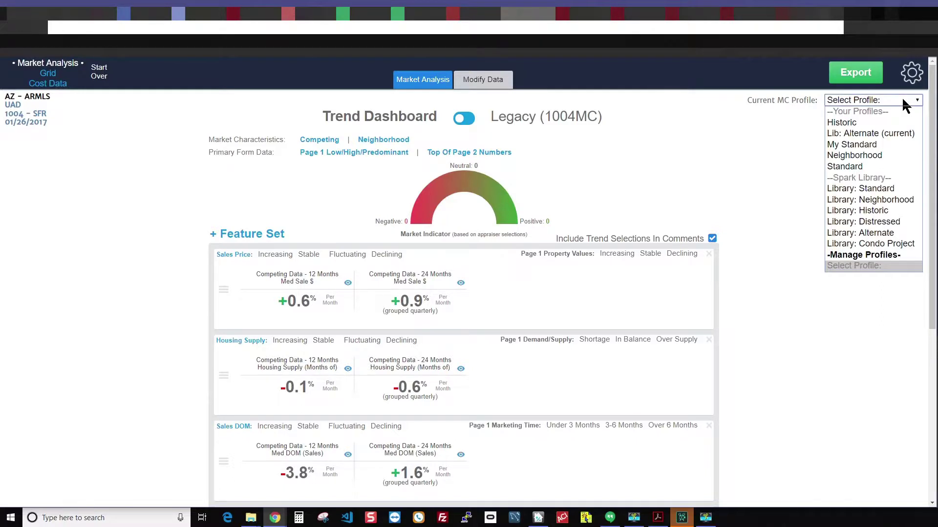
- Rename the Lib: Alternate profile to 'Alternate' in Manage Profiles
{"action": "left_click", "coordinate": [878, 255]}
{"action": "mouse_move", "coordinate": [371, 169]}
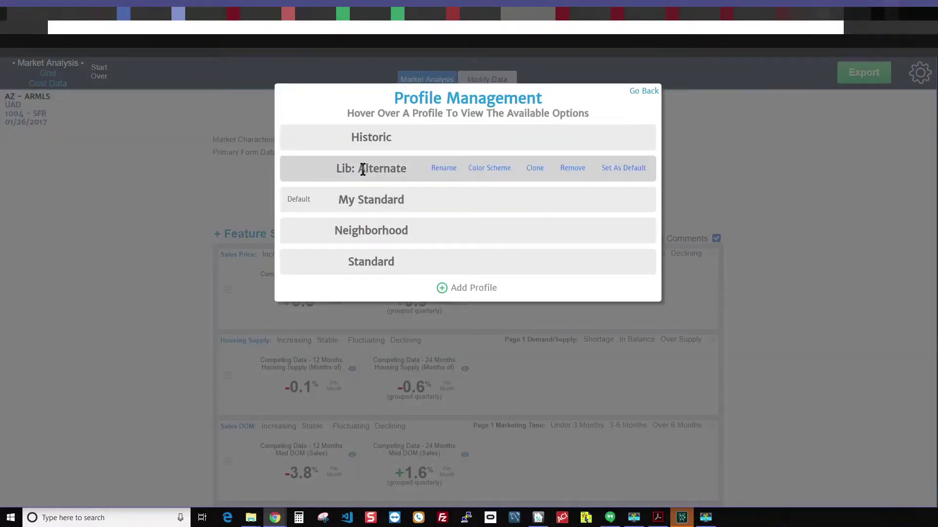
{"action": "left_click", "coordinate": [444, 168]}
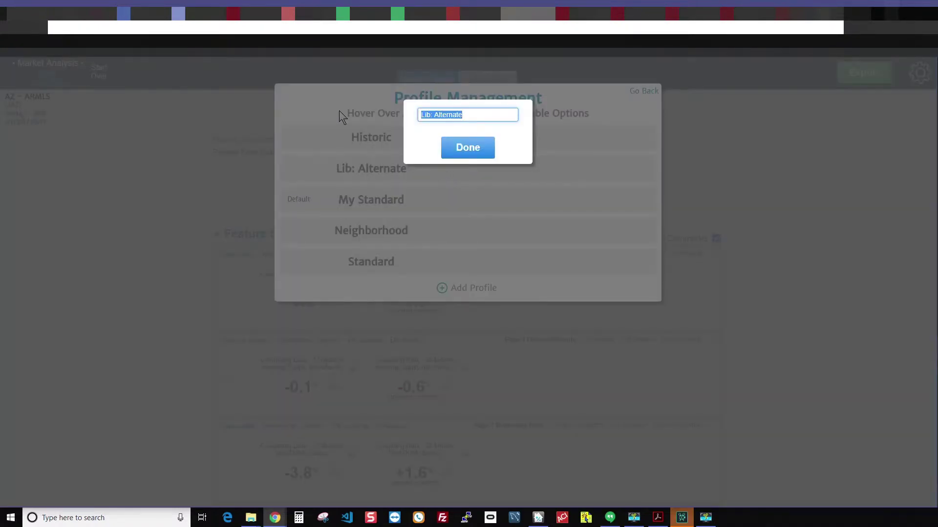
{"action": "type", "text": "Alternate"}
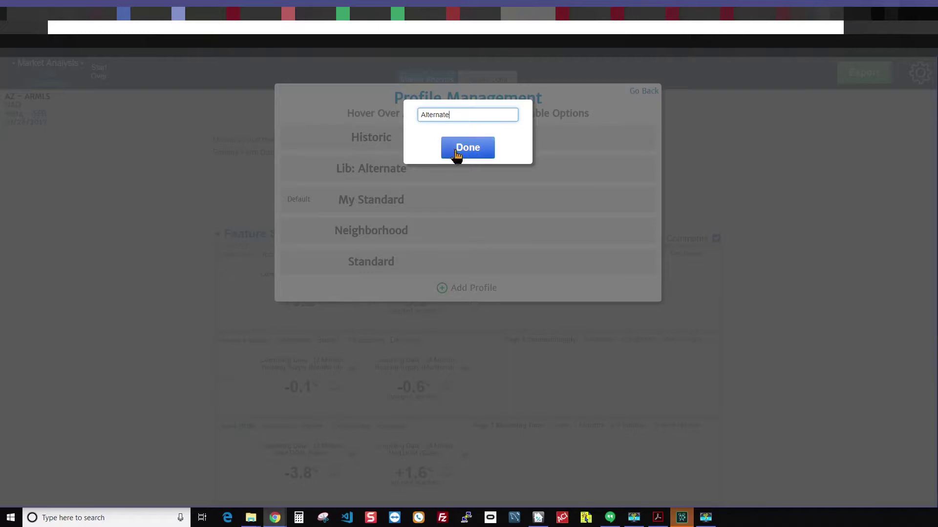
{"action": "left_click", "coordinate": [457, 155]}
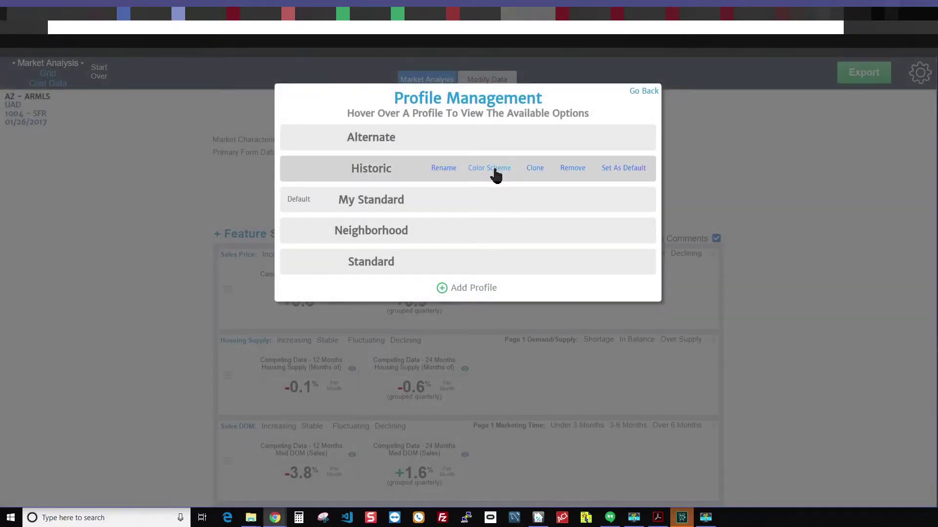
{"action": "mouse_move", "coordinate": [467, 230]}
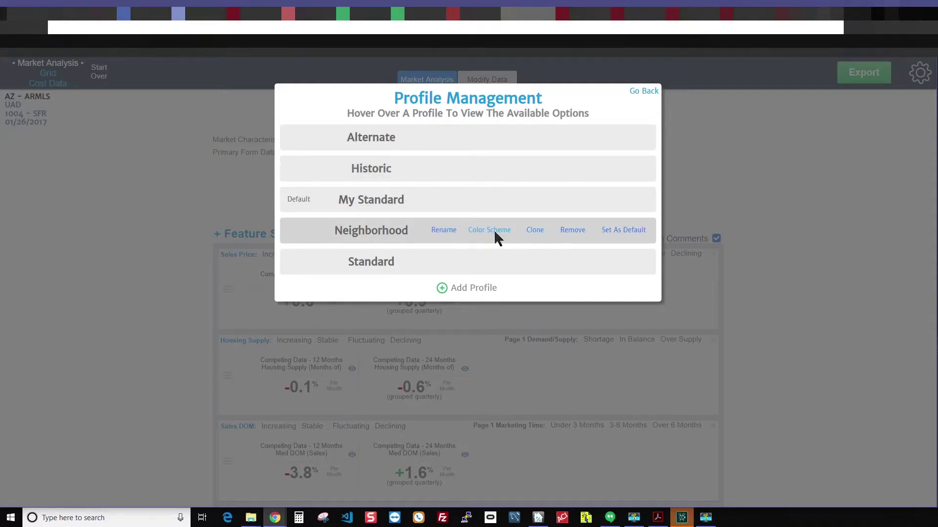
{"action": "left_click", "coordinate": [494, 230]}
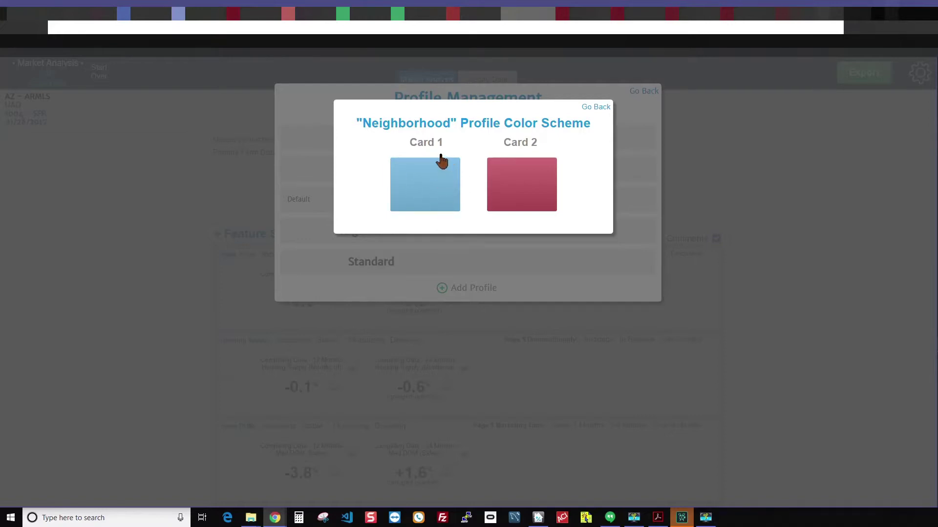
- Set the Neighborhood profile's Card 2 colour to purple instead of red
{"action": "left_click", "coordinate": [598, 109]}
{"action": "mouse_move", "coordinate": [425, 200]}
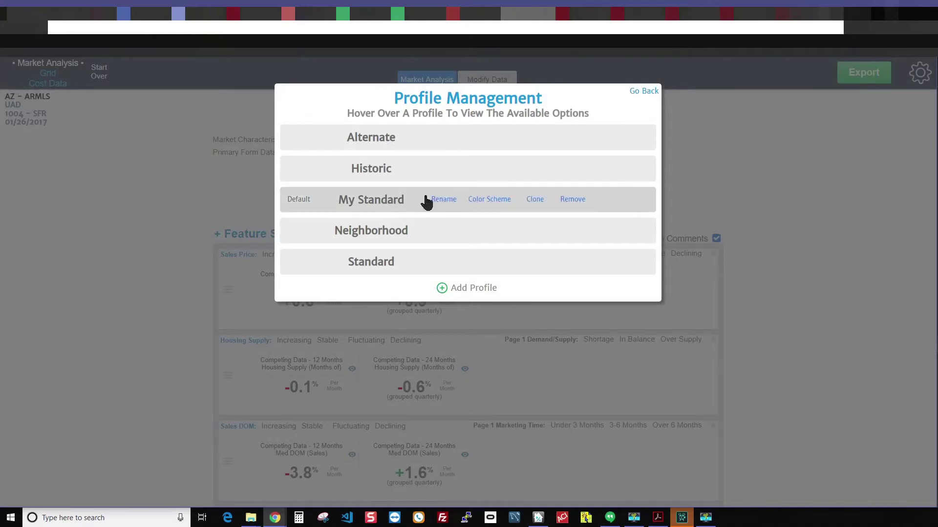
{"action": "mouse_move", "coordinate": [467, 230]}
{"action": "left_click", "coordinate": [481, 231]}
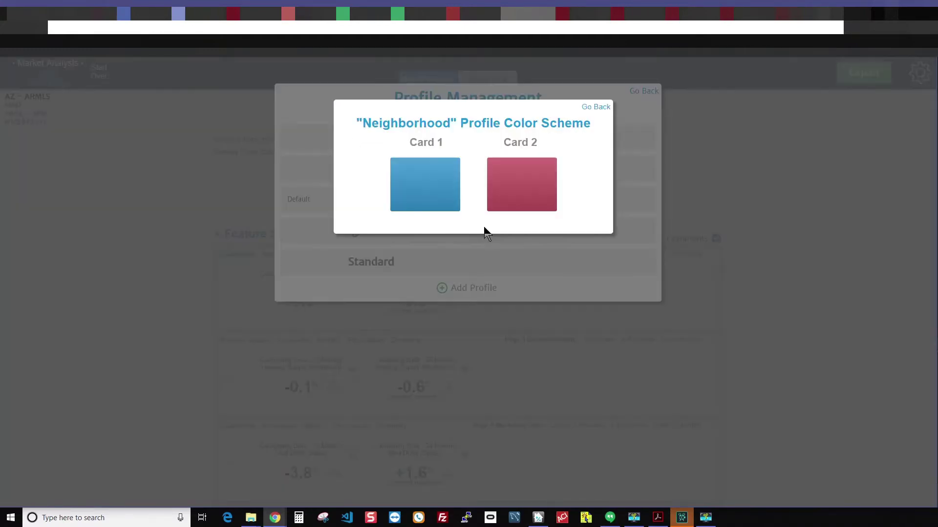
{"action": "left_click", "coordinate": [532, 187]}
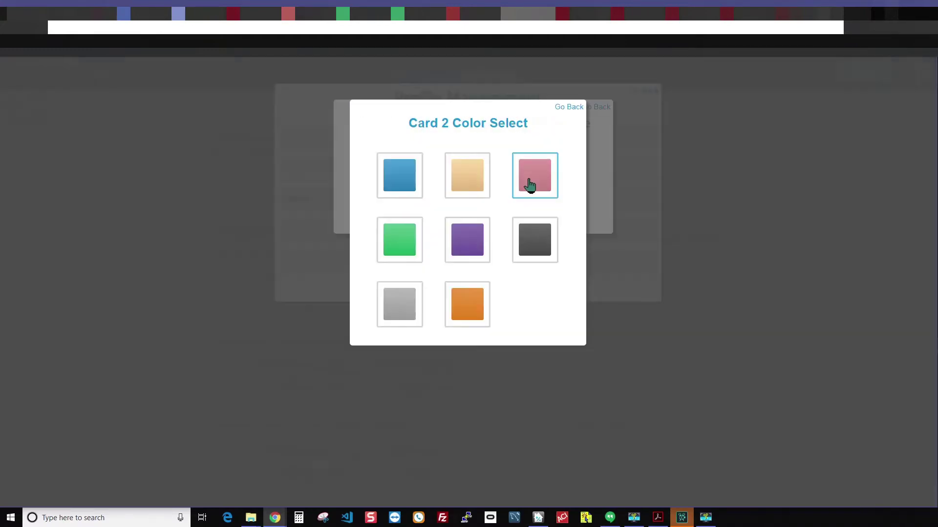
{"action": "left_click", "coordinate": [473, 248]}
{"action": "left_click", "coordinate": [569, 108]}
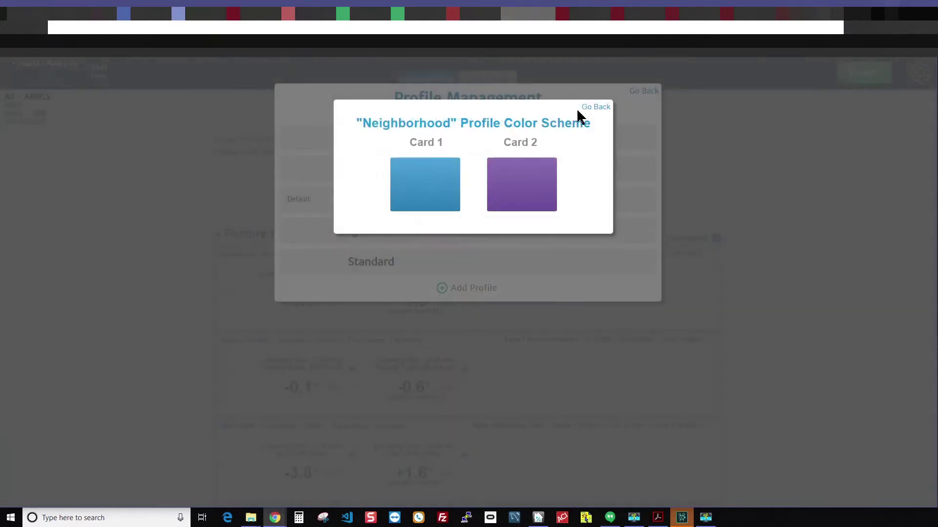
{"action": "left_click", "coordinate": [594, 109]}
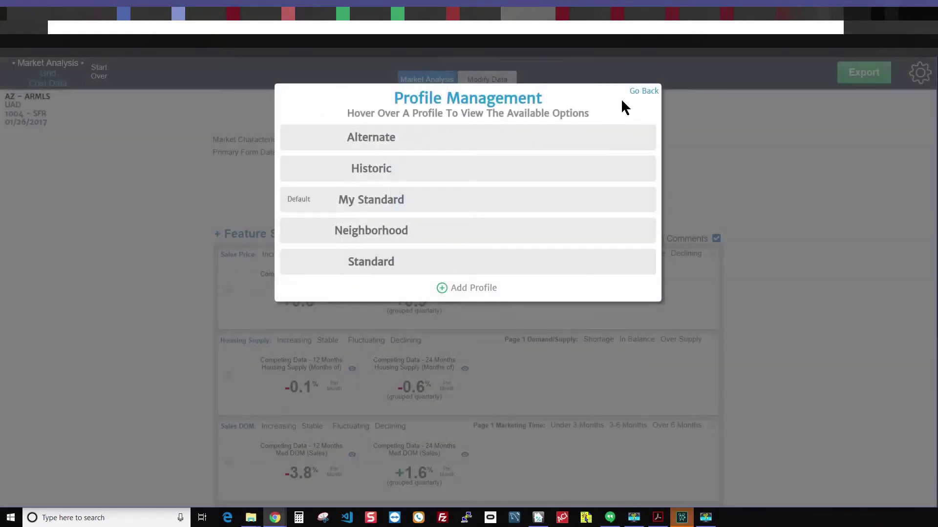
{"action": "mouse_move", "coordinate": [468, 230]}
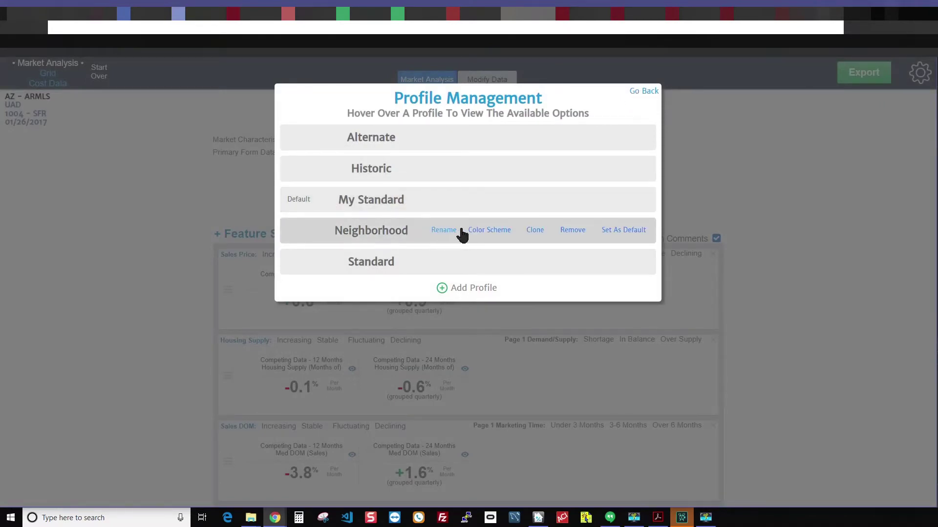
- Clone the Neighborhood profile and rename the copy to '2nd Neighbrhd'
{"action": "left_click", "coordinate": [536, 230]}
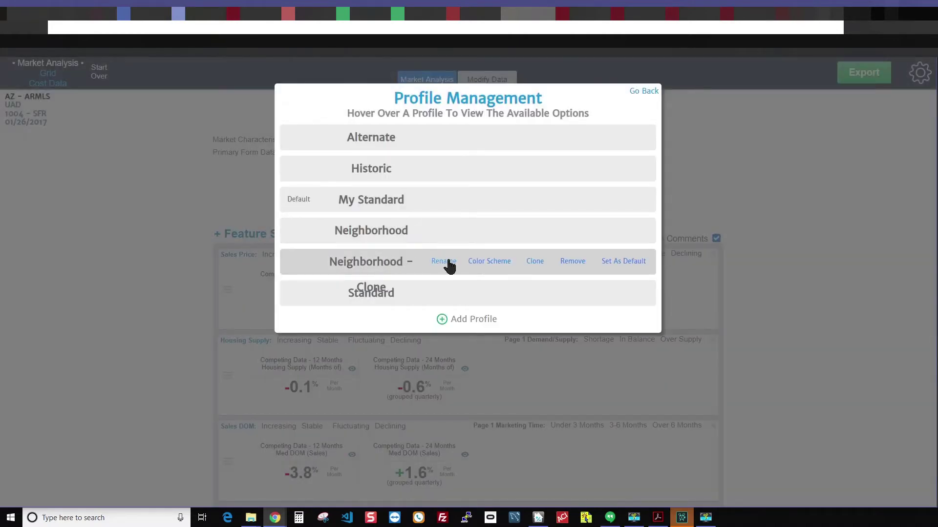
{"action": "left_click", "coordinate": [447, 262]}
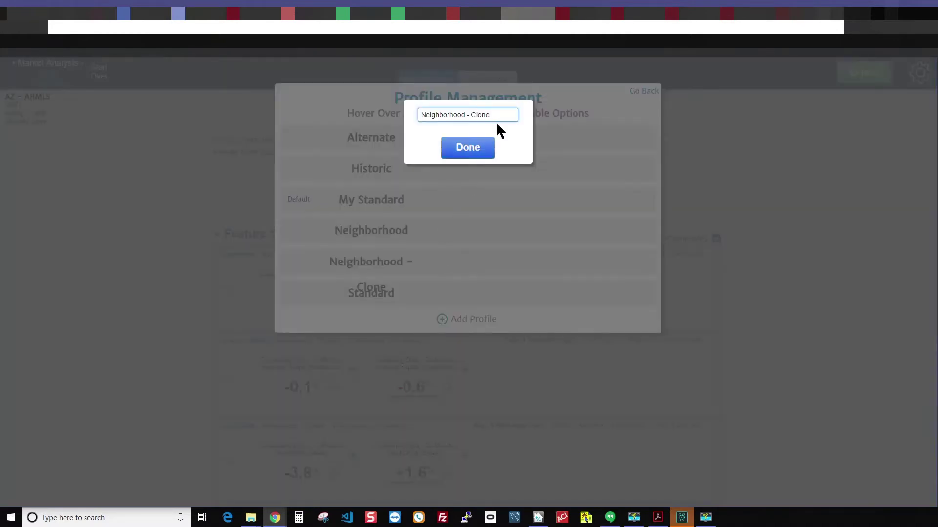
{"action": "left_click_drag", "start_coordinate": [497, 115], "coordinate": [376, 117]}
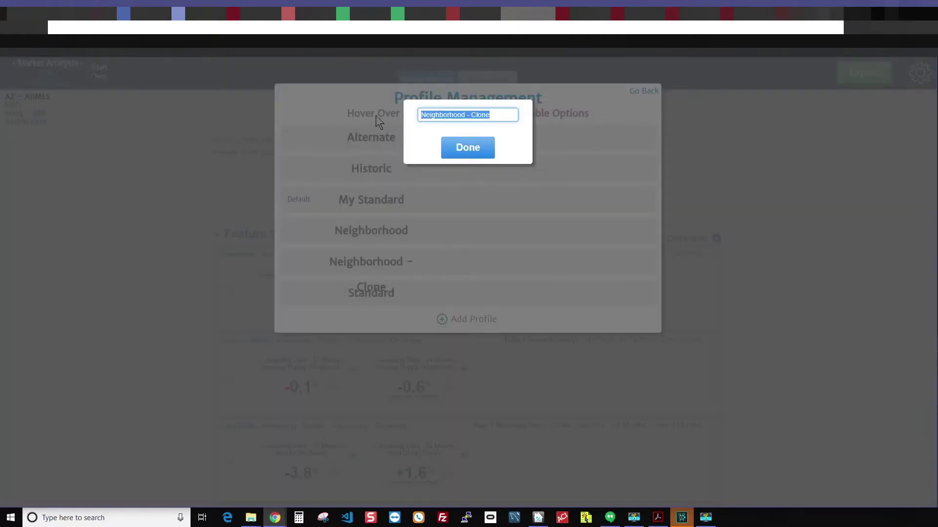
{"action": "type", "text": "2nd Neih"}
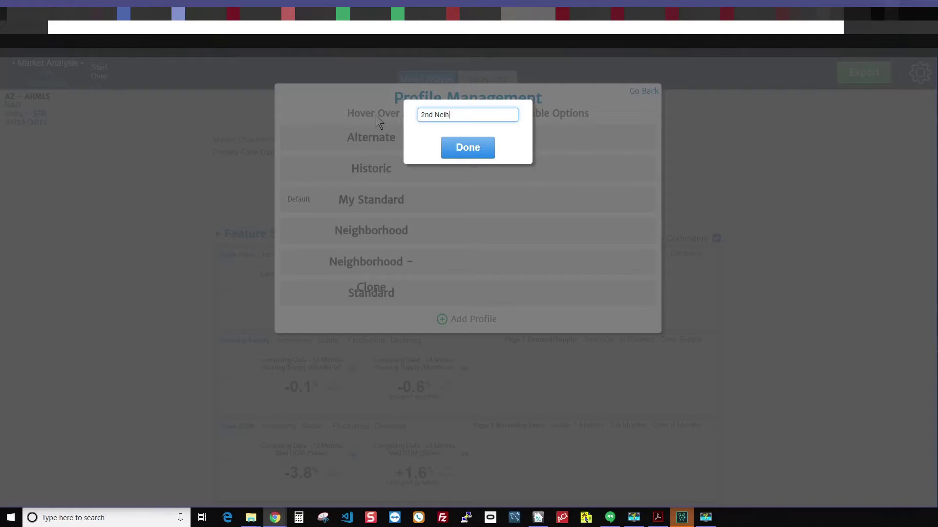
{"action": "key", "text": "BackSpace"}
{"action": "type", "text": "ghb"}
{"action": "key", "text": "BackSpace"}
{"action": "key", "text": "BackSpace"}
{"action": "key", "text": "BackSpace"}
{"action": "type", "text": "ghb"}
{"action": "type", "text": "rhd"}
{"action": "left_click", "coordinate": [485, 147]}
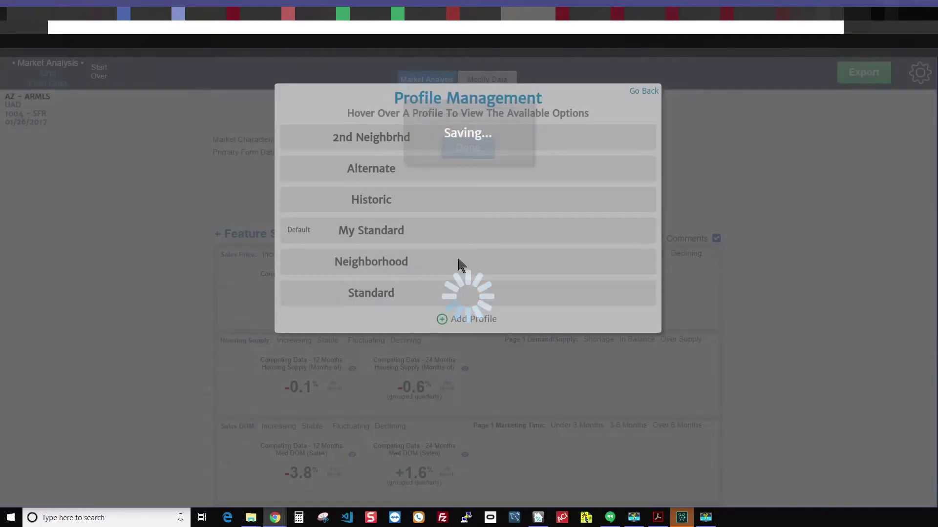
{"action": "mouse_move", "coordinate": [370, 137]}
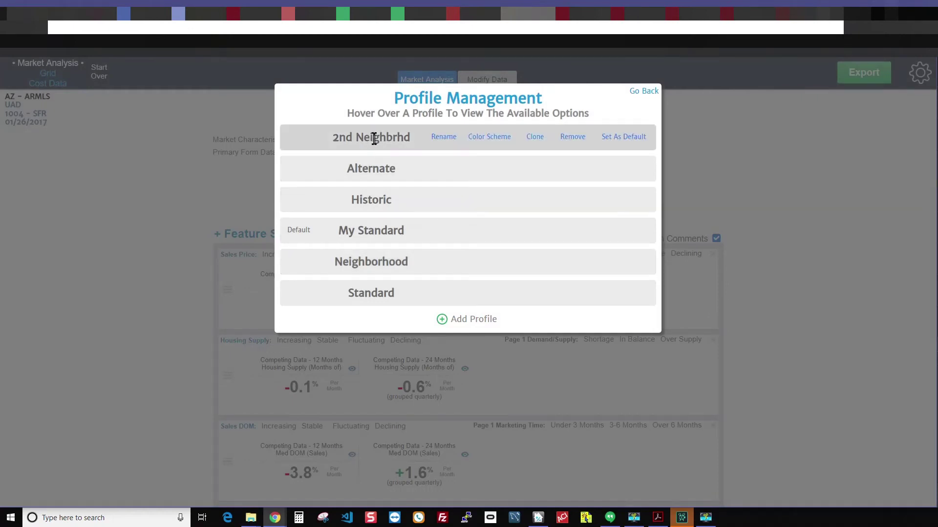
- Remove the 2nd Neighbrhd profile, close Profile Management, and reopen the profile list
{"action": "left_click", "coordinate": [579, 139]}
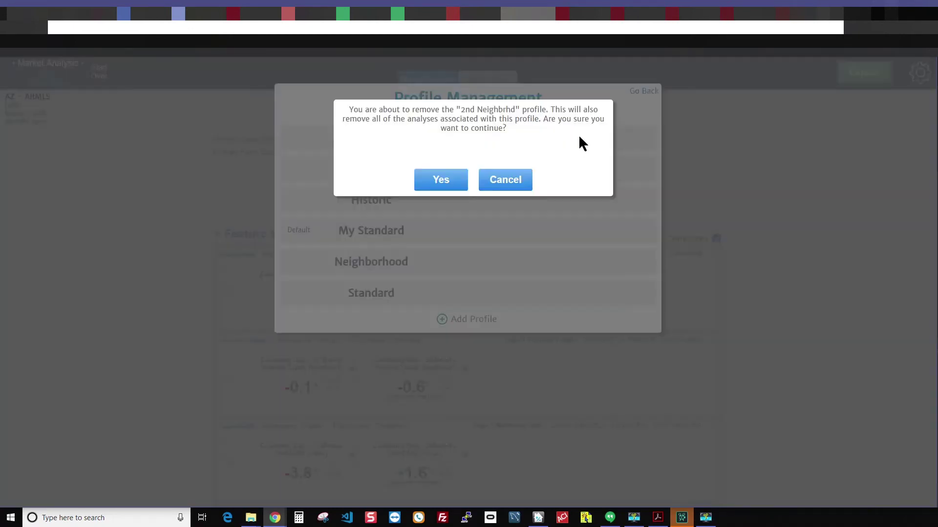
{"action": "left_click", "coordinate": [448, 182]}
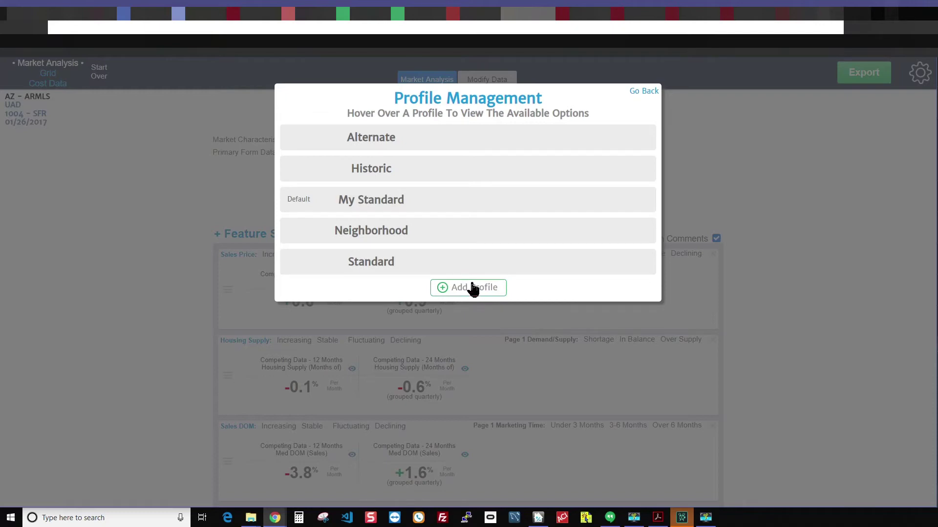
{"action": "mouse_move", "coordinate": [467, 261]}
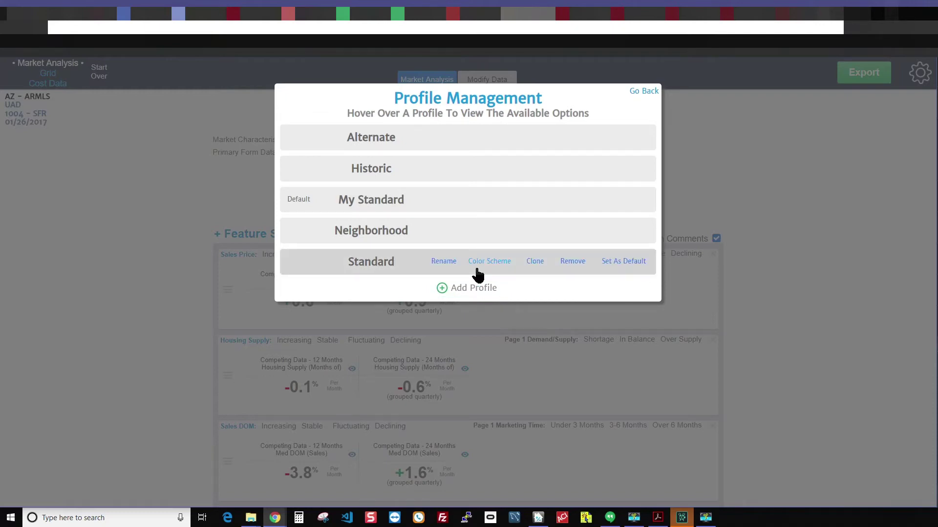
{"action": "left_click", "coordinate": [645, 92]}
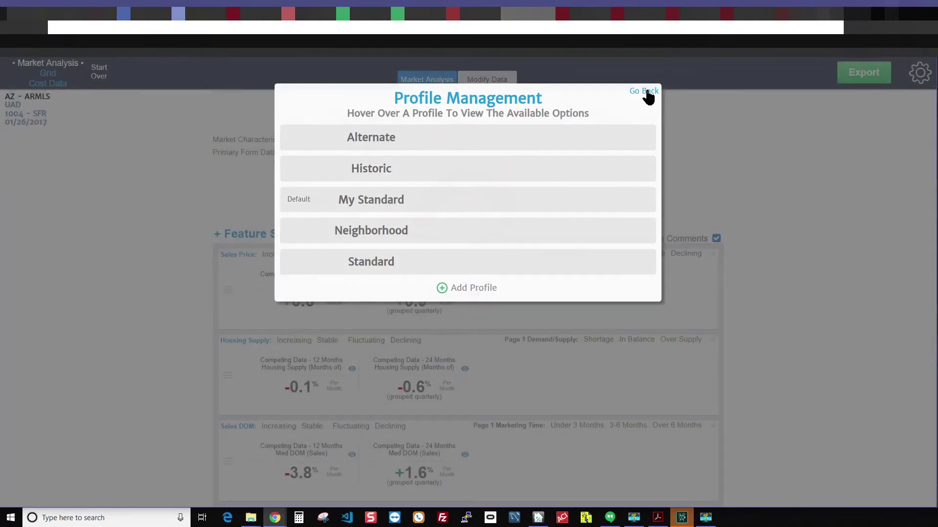
{"action": "left_click", "coordinate": [894, 102]}
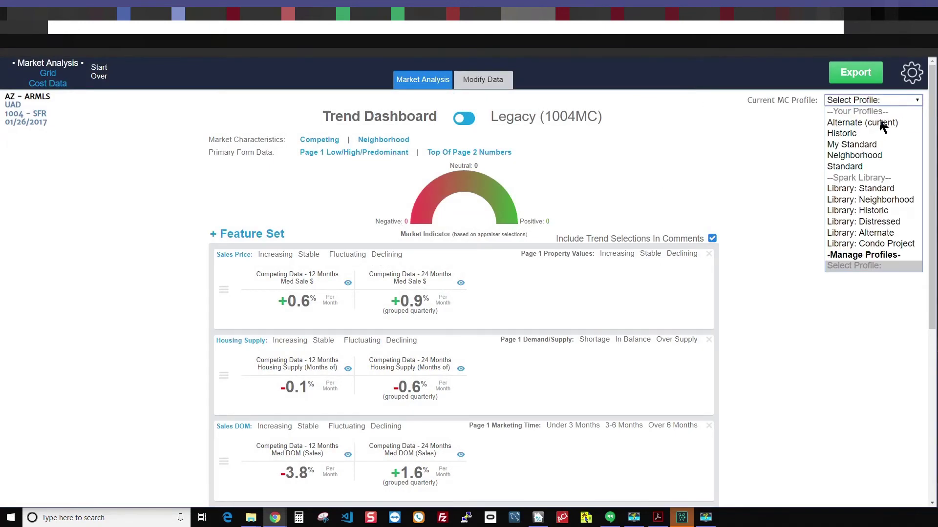
- Switch the Trend Dashboard to the Neighborhood profile and open the Sales Price analysis
{"action": "left_click", "coordinate": [872, 155]}
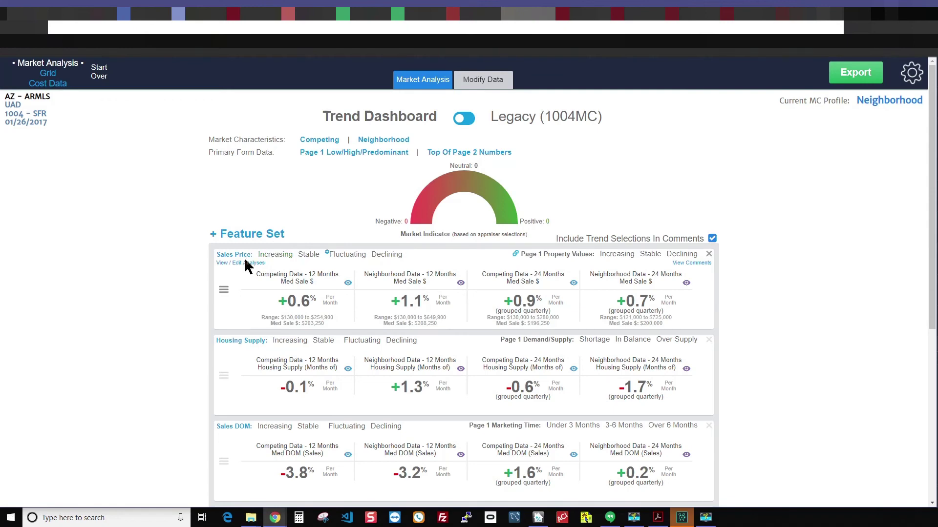
{"action": "left_click", "coordinate": [246, 263]}
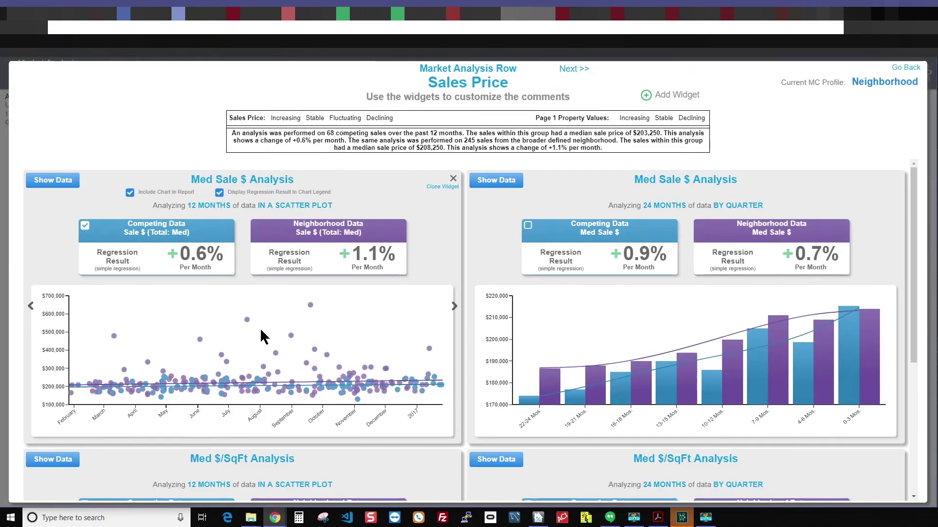